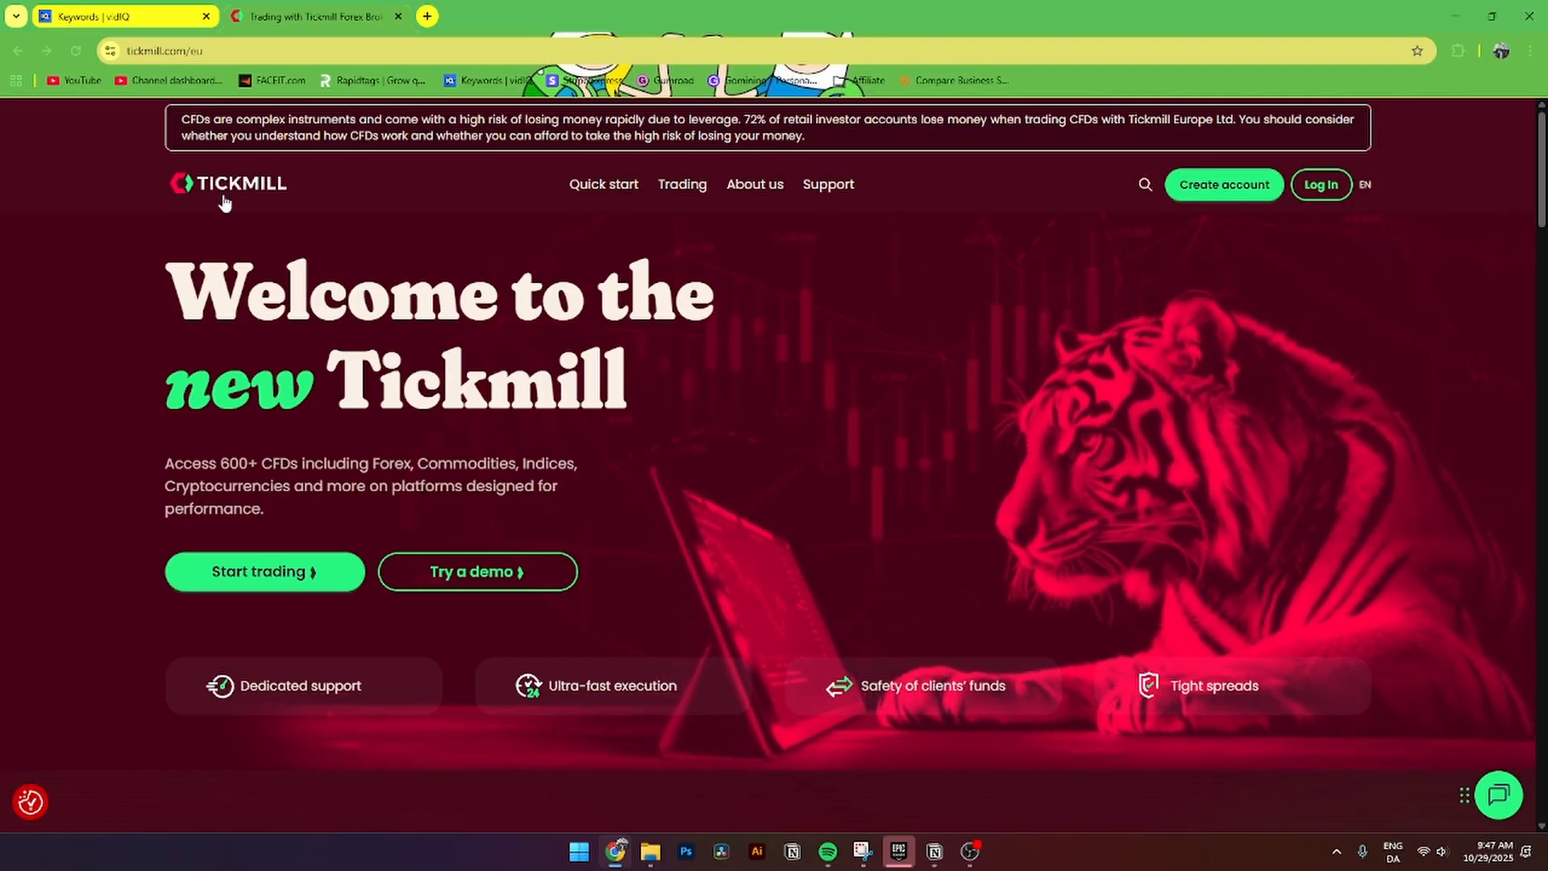
# Step: Start creating a new Tickmill account from the homepage
pyautogui.tripleClick(233, 321)
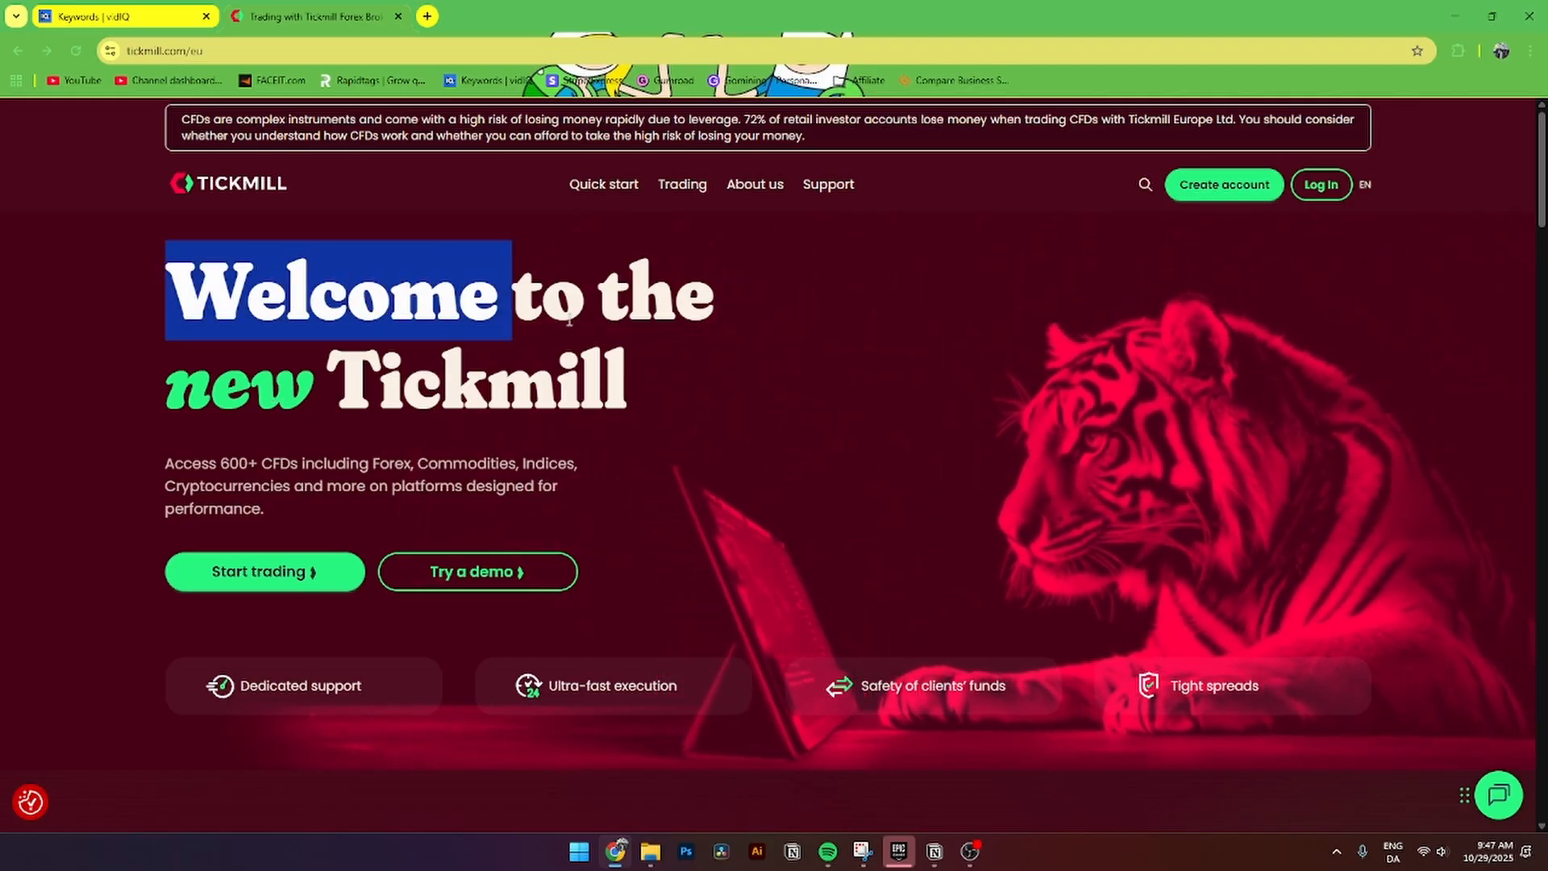
pyautogui.moveTo(165, 462); pyautogui.dragTo(340, 460)
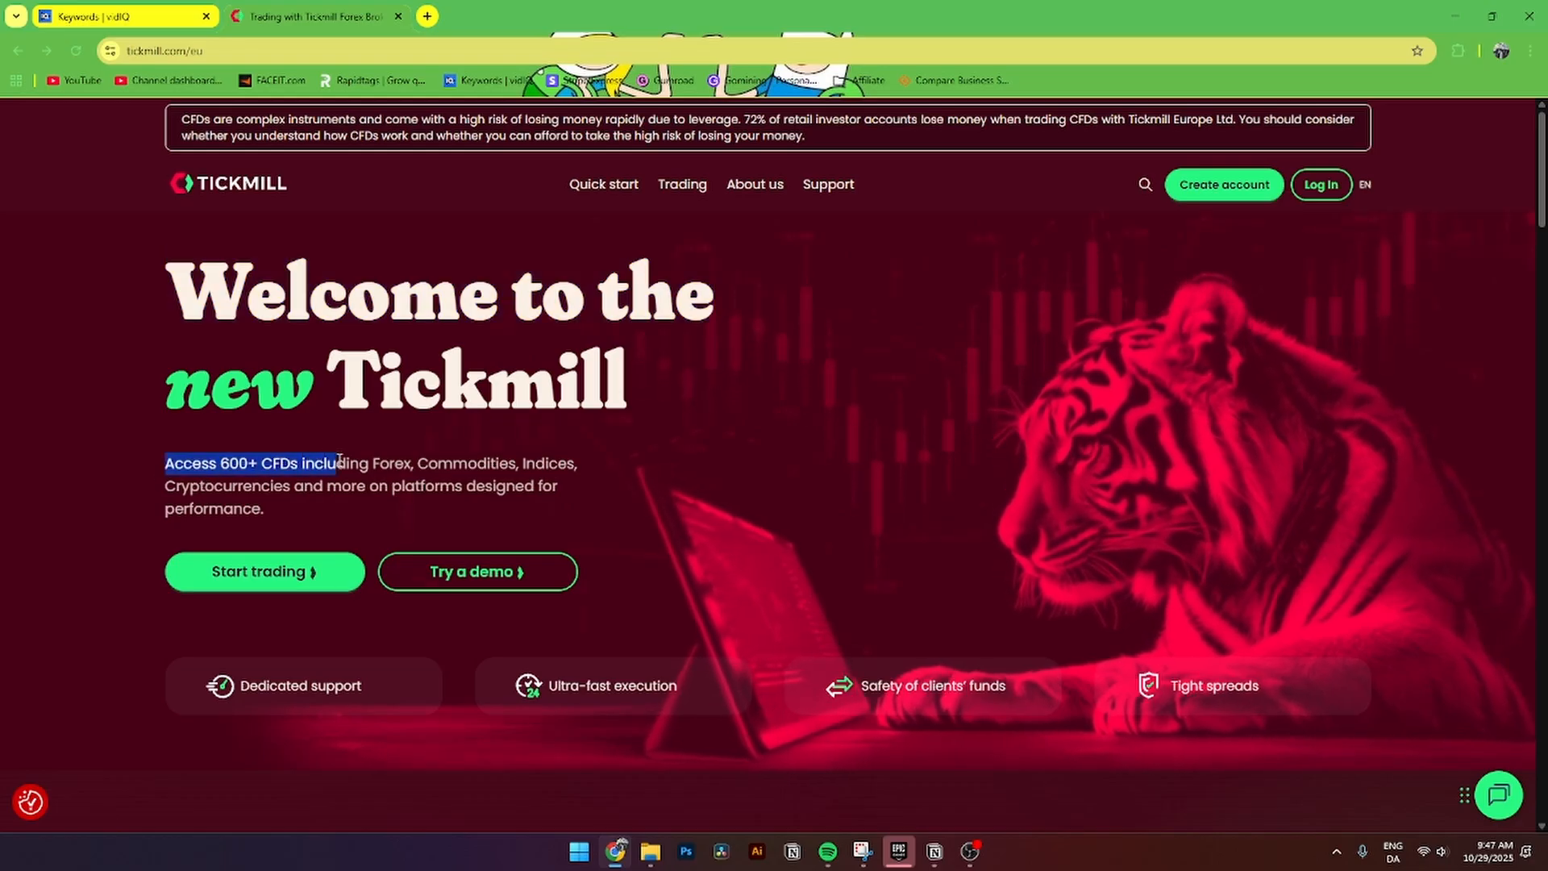
pyautogui.click(383, 465)
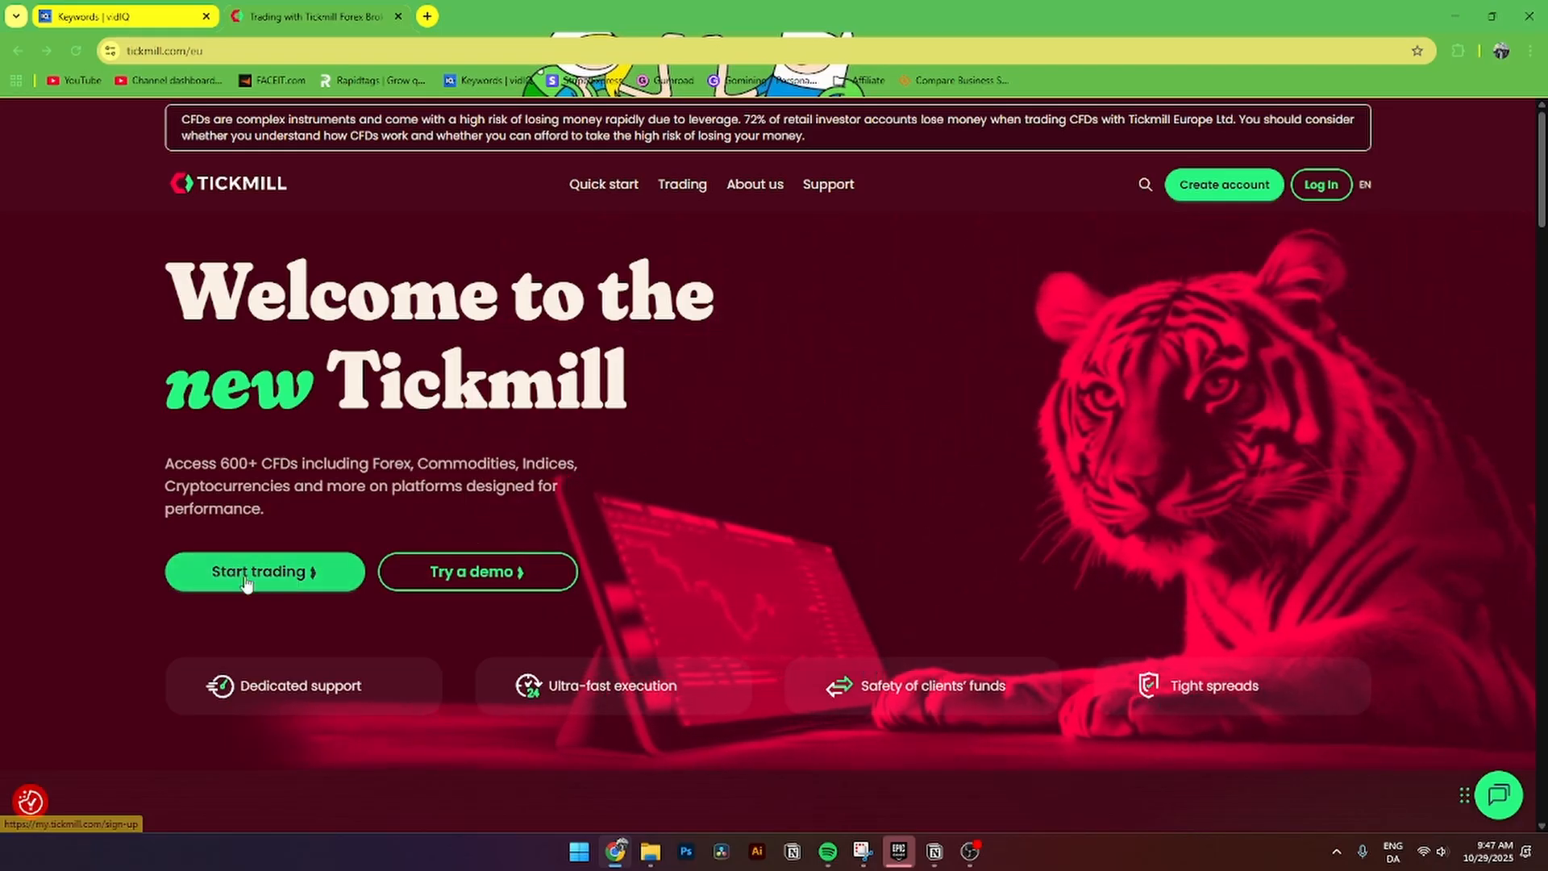
pyautogui.click(1211, 190)
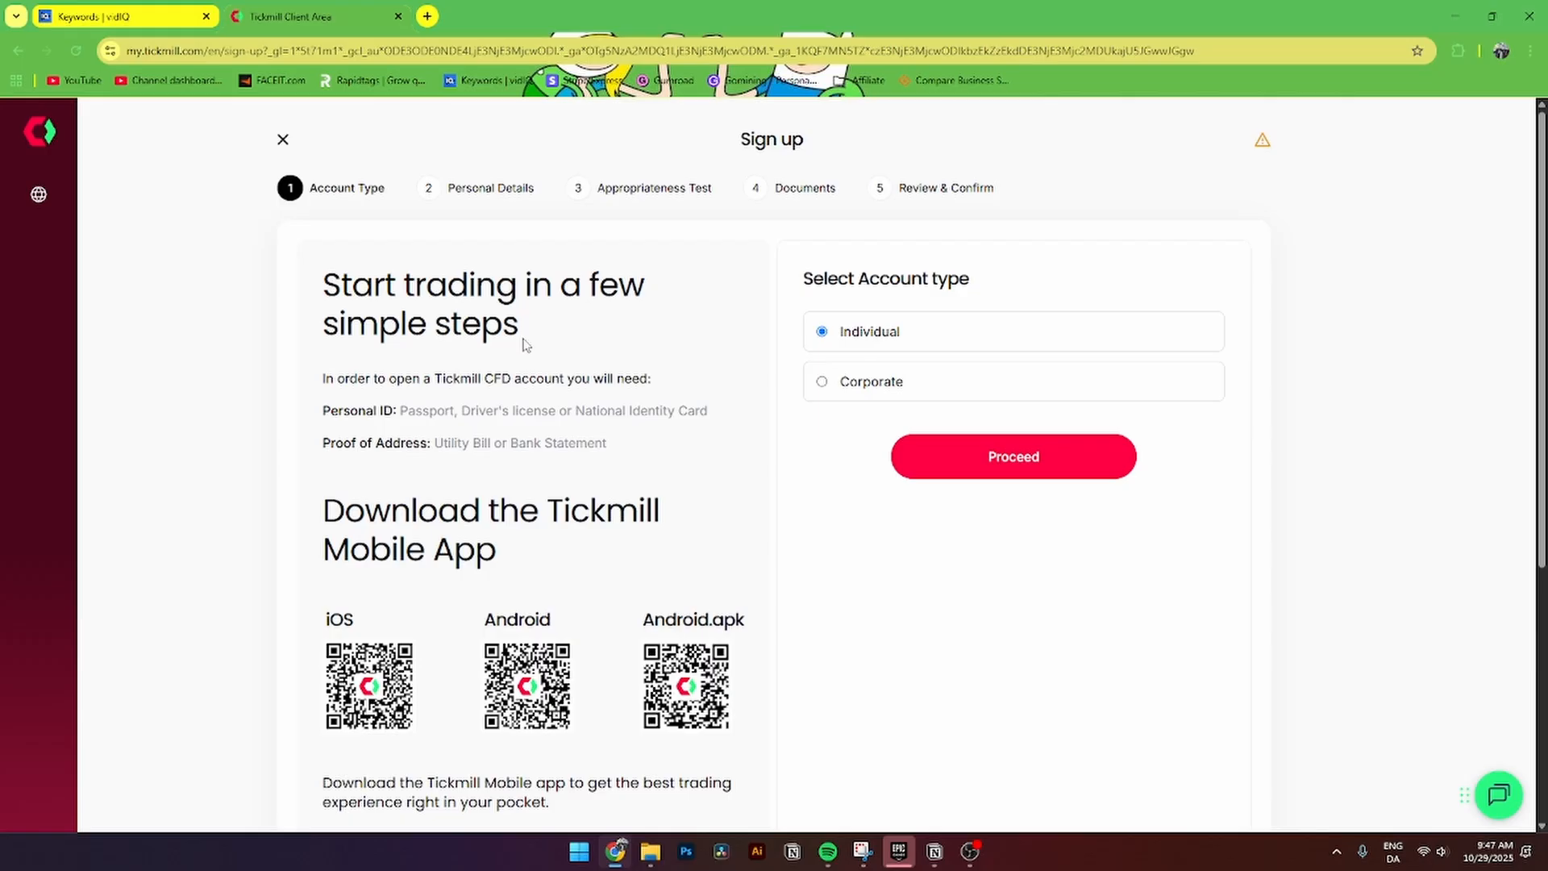
# Step: Proceed with the sign-up using the Individual account type
pyautogui.moveTo(352, 302); pyautogui.dragTo(629, 317)
pyautogui.click(613, 327)
pyautogui.moveTo(802, 279); pyautogui.dragTo(985, 302)
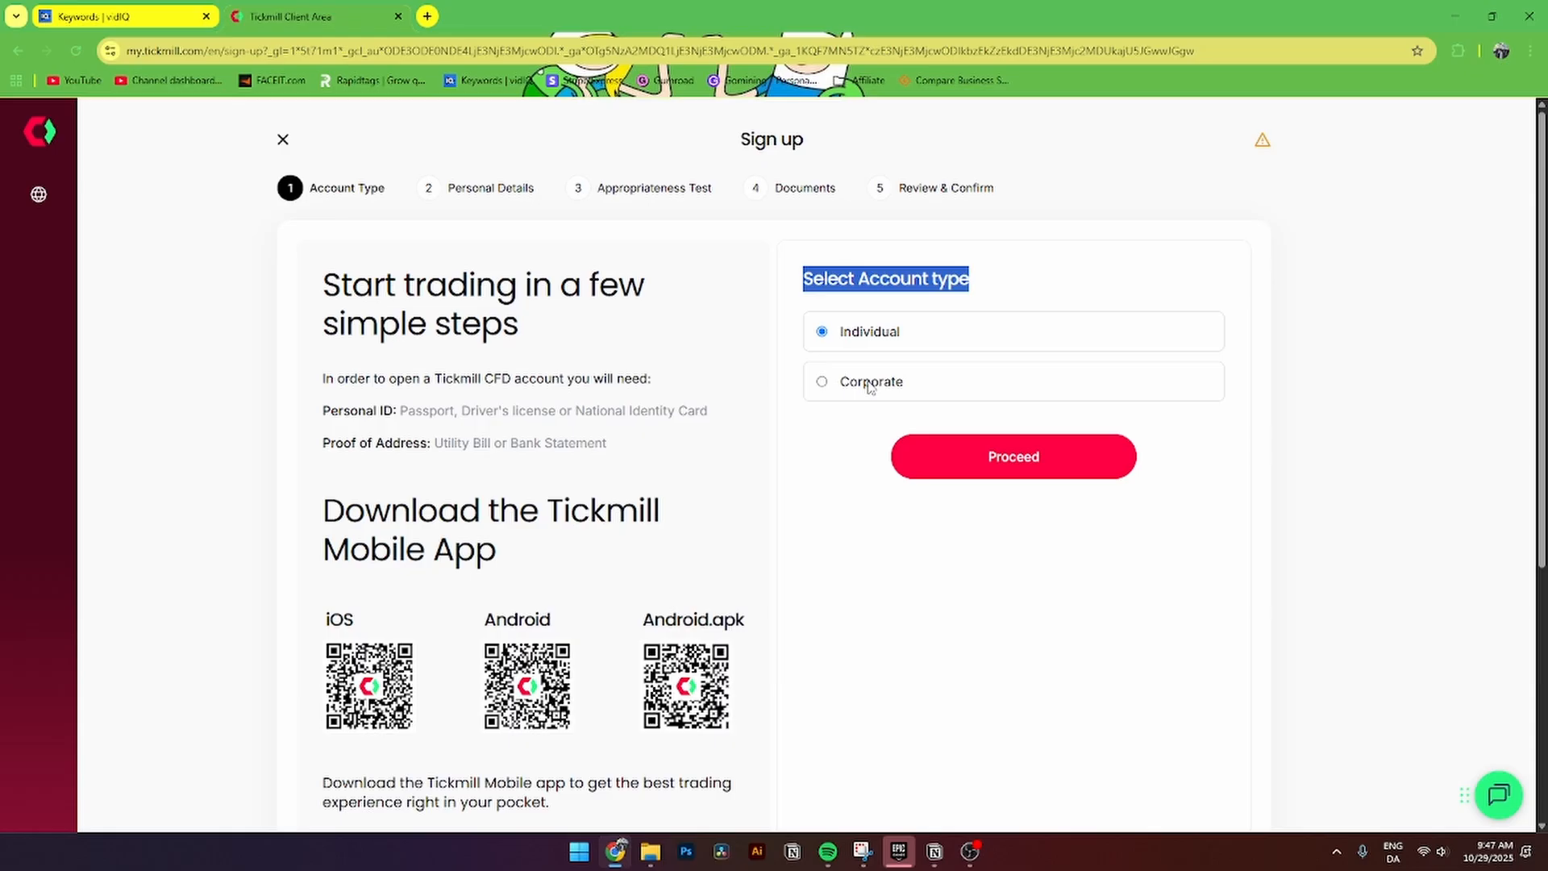
pyautogui.click(978, 466)
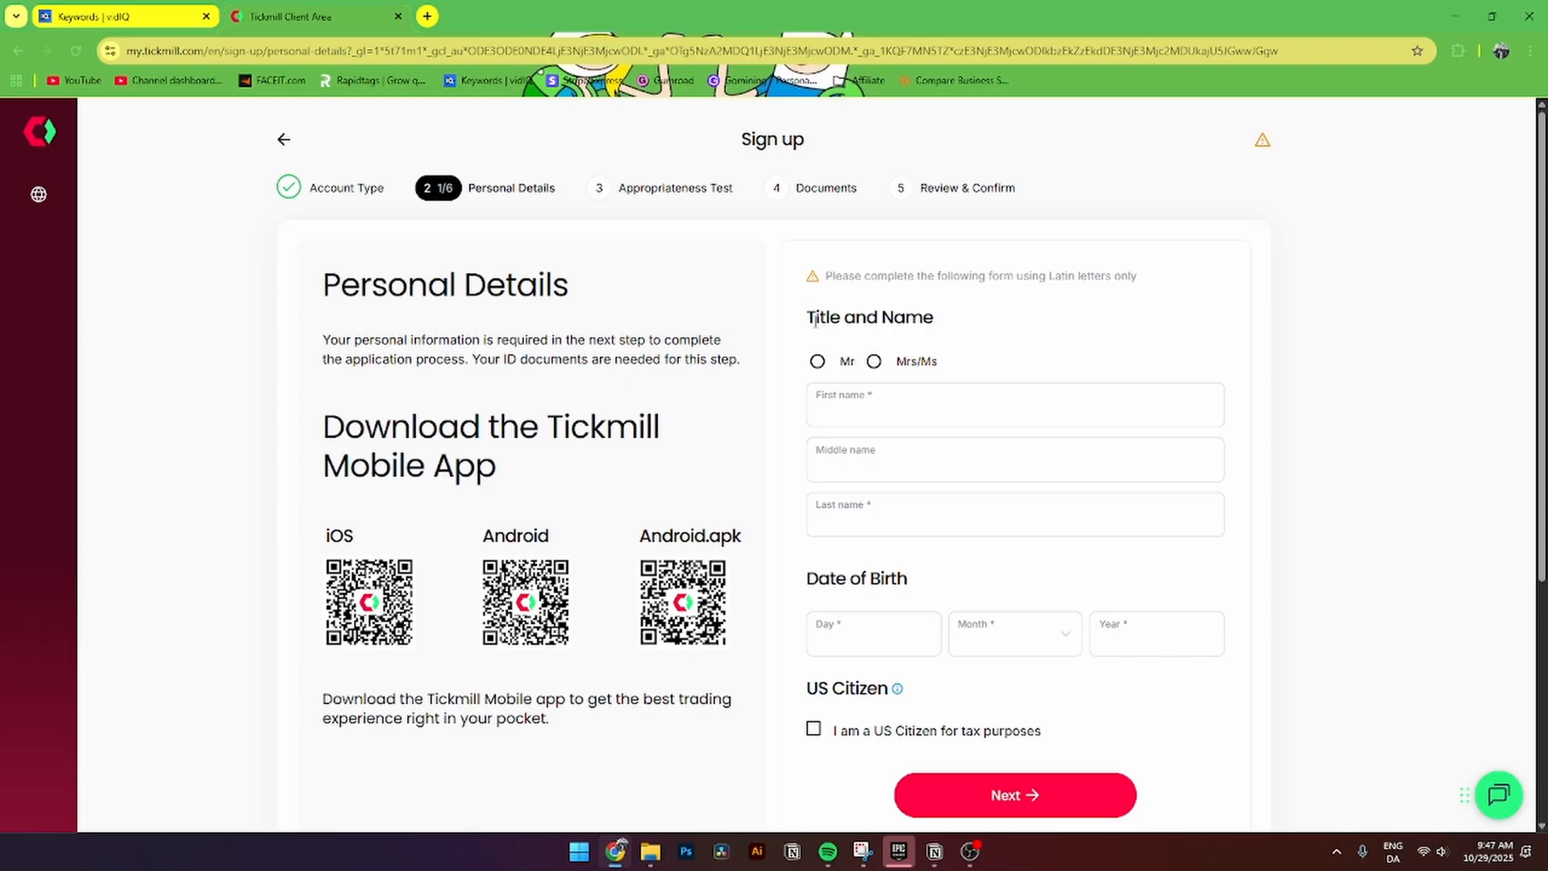
# Step: Choose the title Mr and complete the name, date of birth and US citizen section of the personal details
pyautogui.moveTo(815, 320); pyautogui.dragTo(933, 318)
pyautogui.click(817, 361)
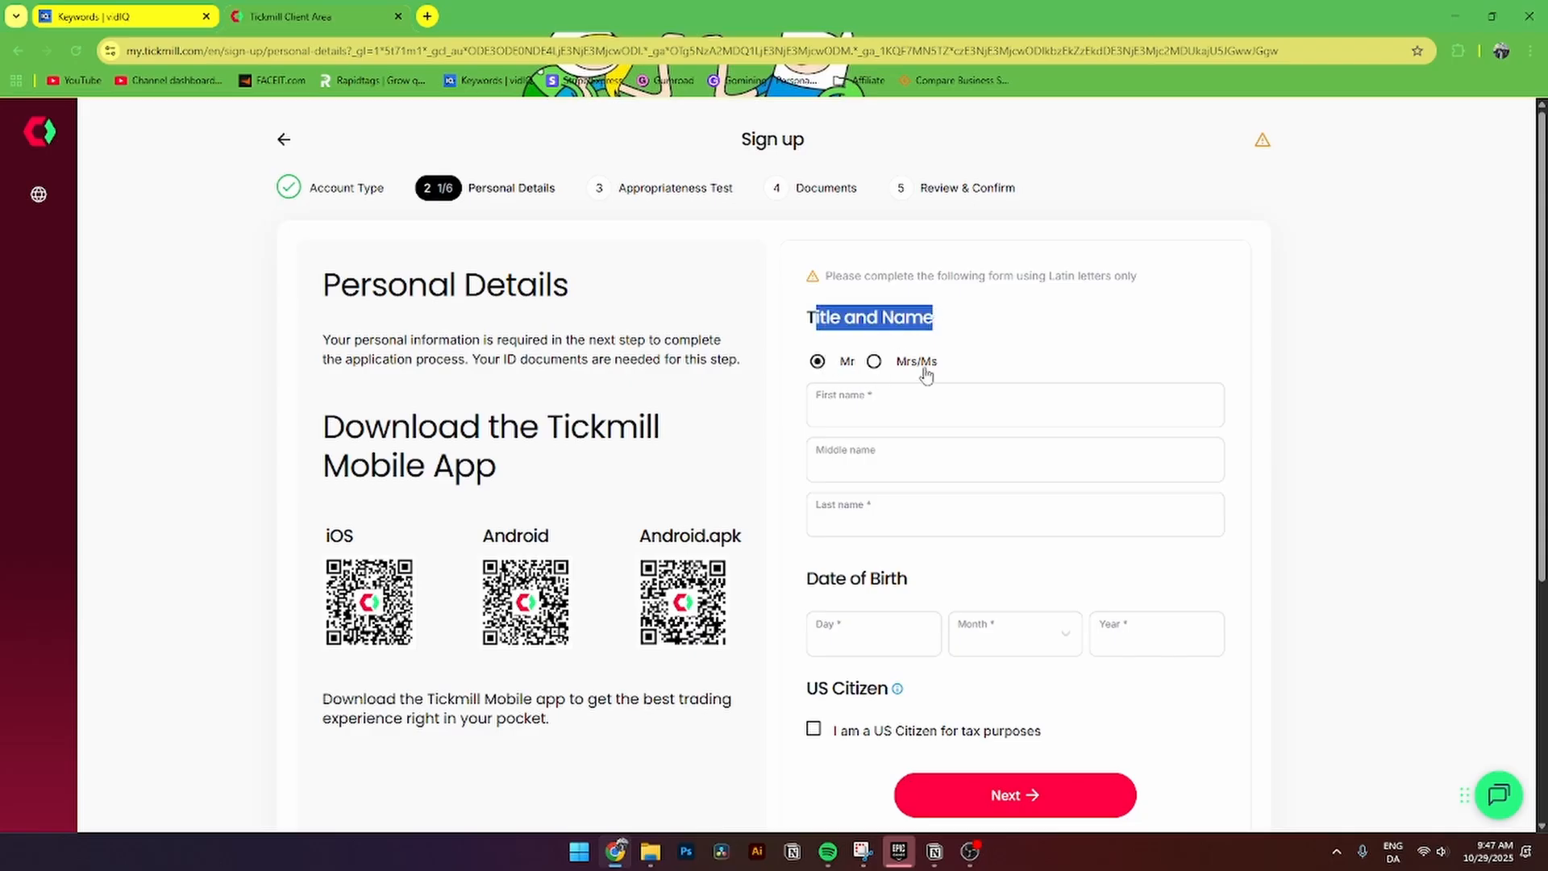
pyautogui.scroll(-1, 870, 467)
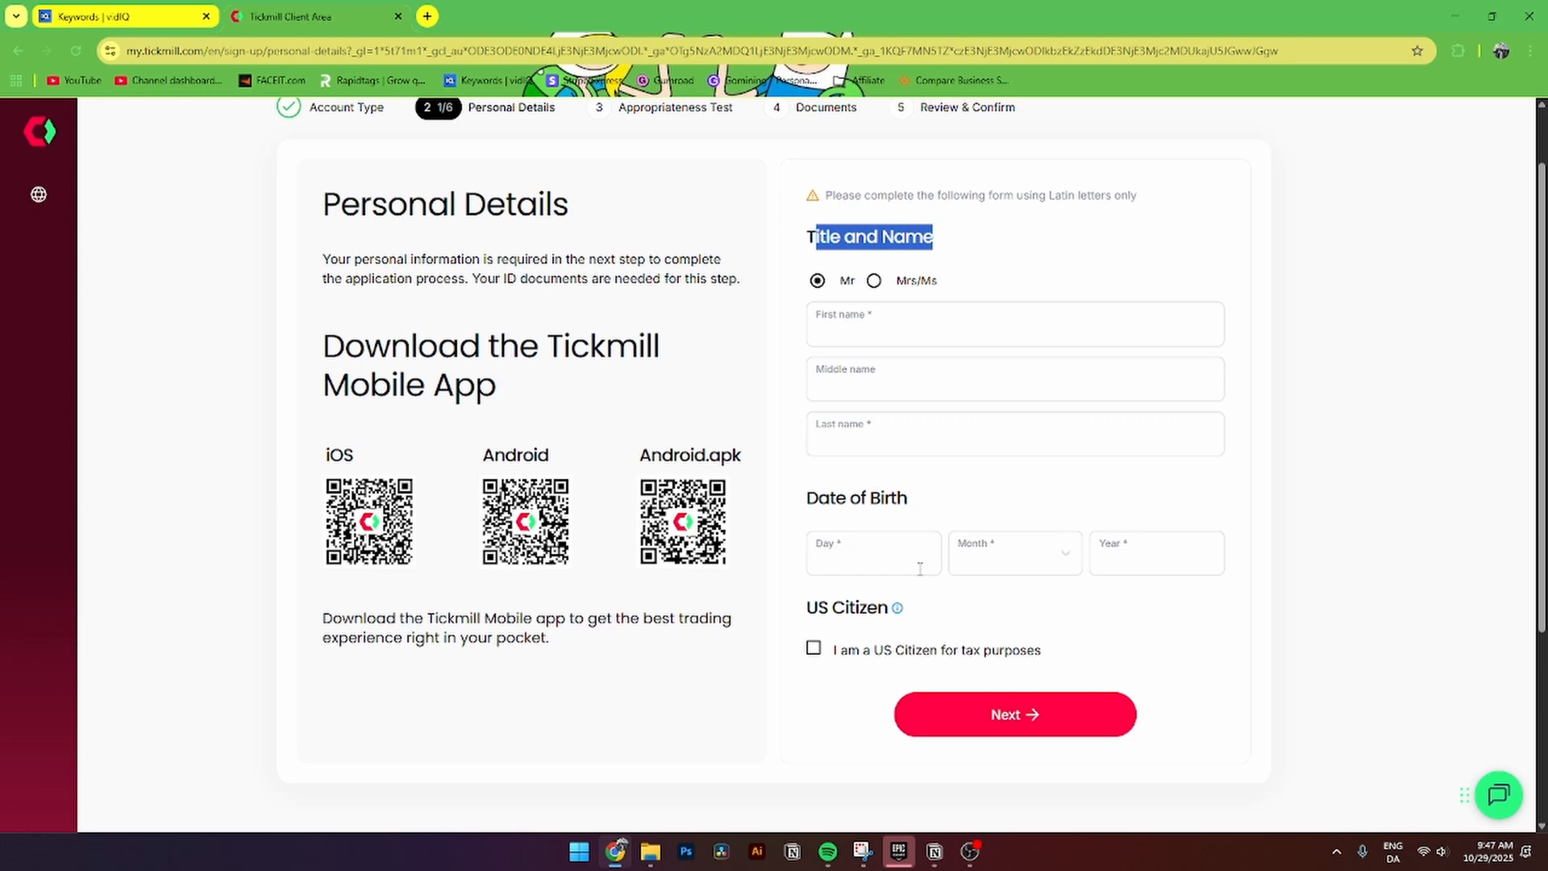
pyautogui.moveTo(806, 609); pyautogui.dragTo(887, 610)
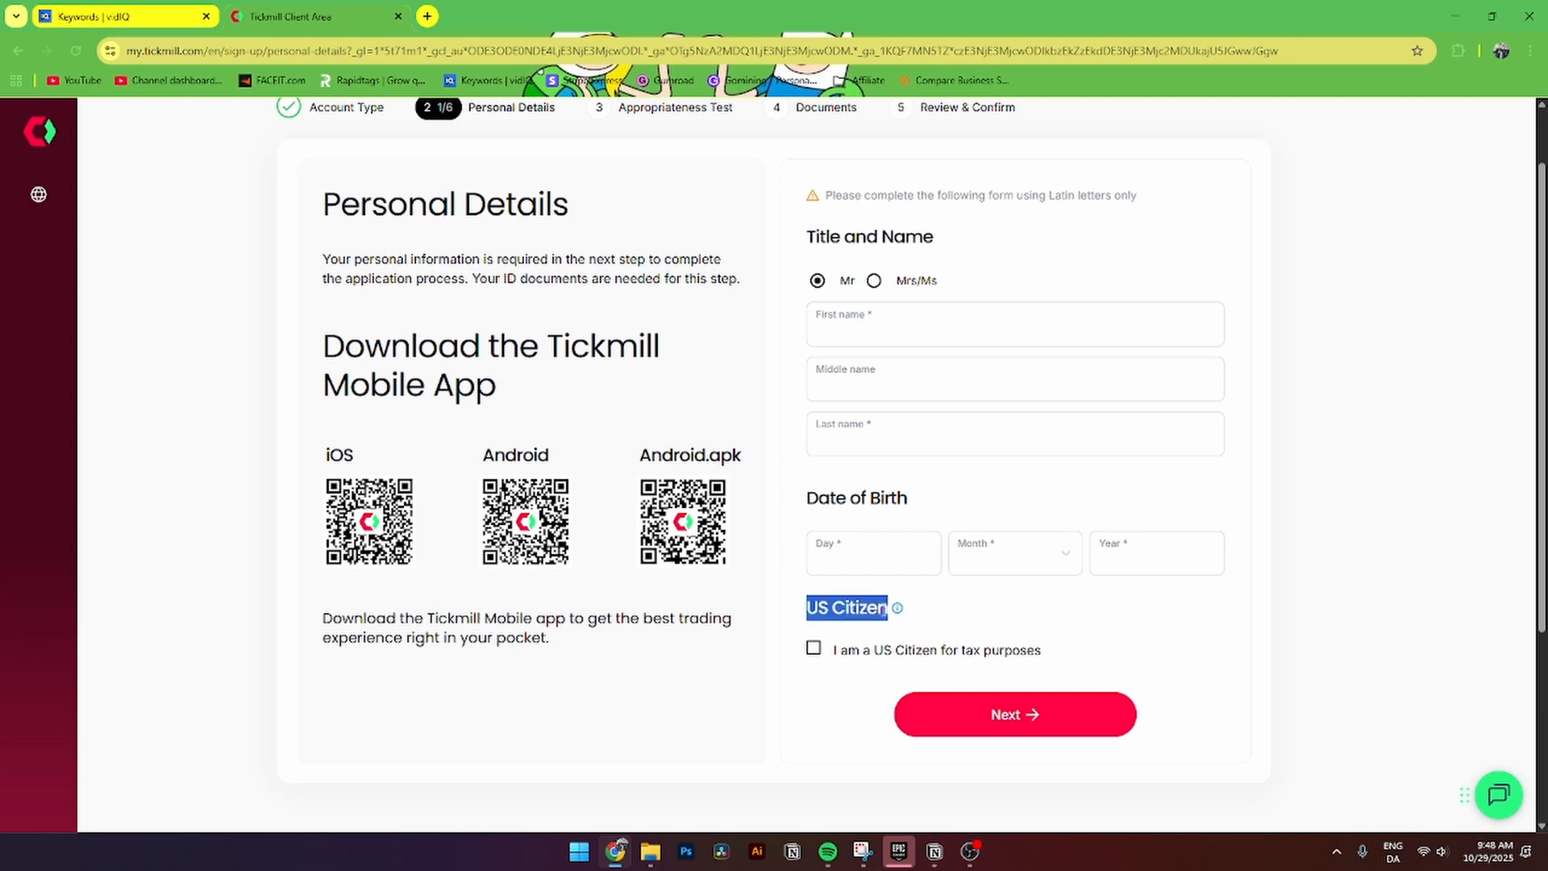
pyautogui.click(814, 649)
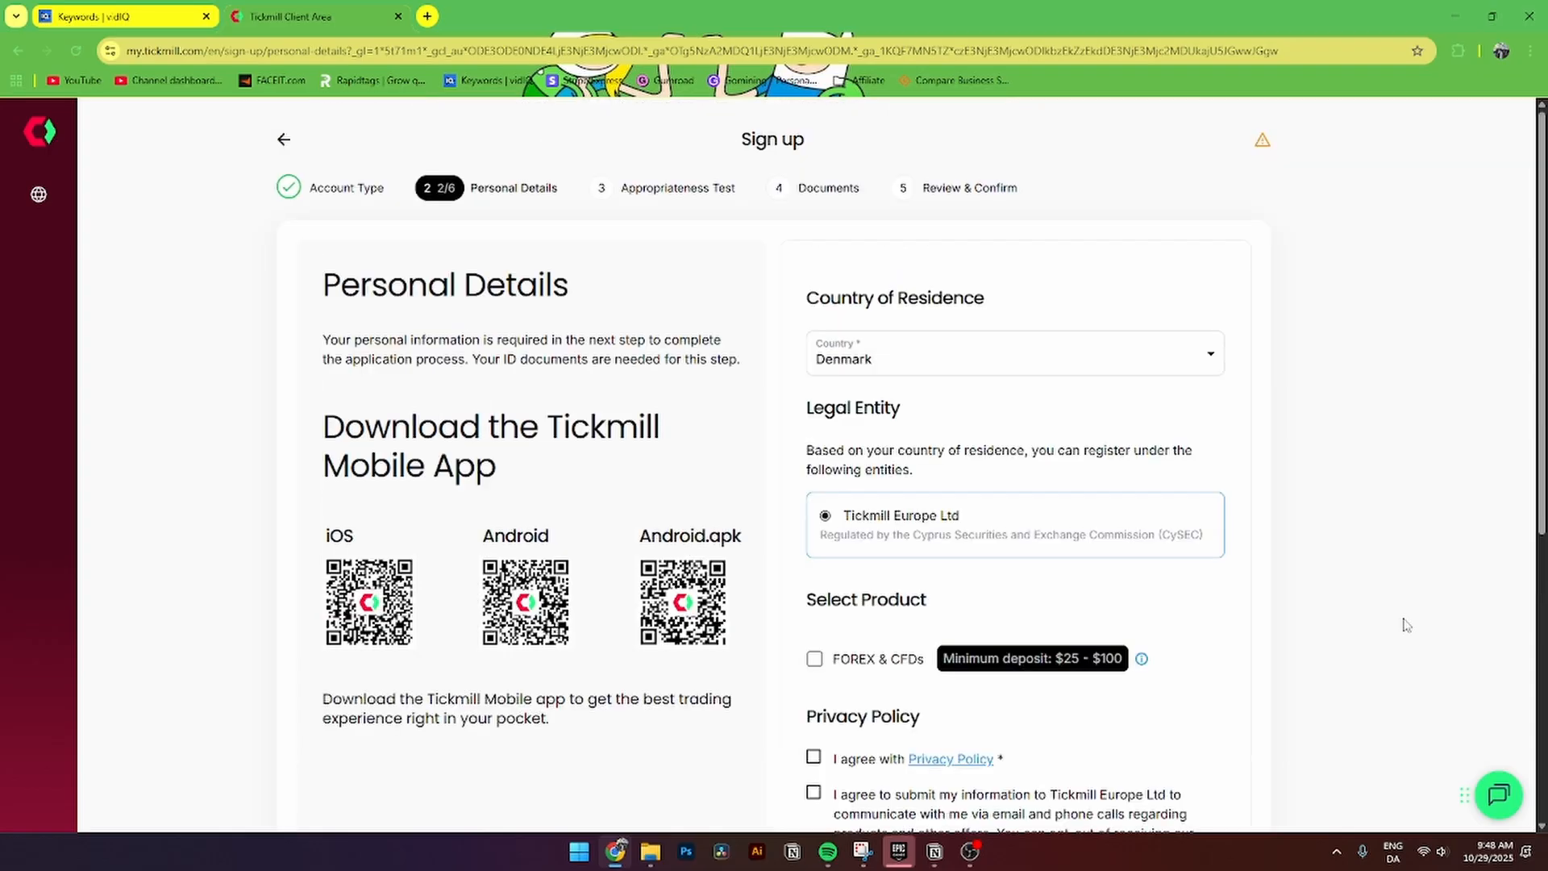
# Step: Review the country of residence and legal entity, and select FOREX & CFDs as the product
pyautogui.moveTo(805, 300); pyautogui.dragTo(987, 307)
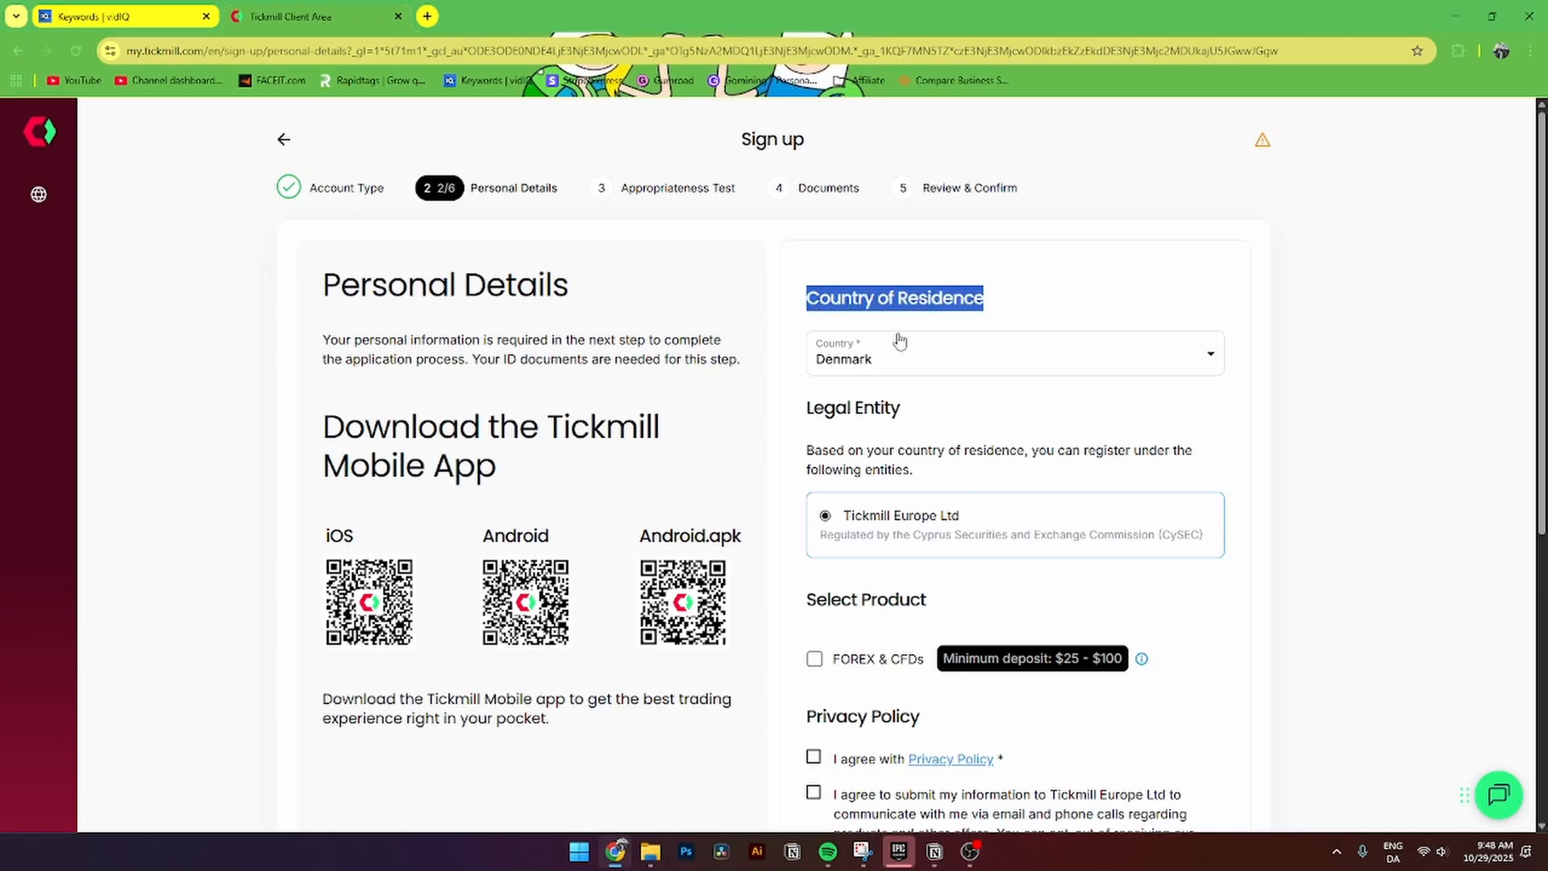
pyautogui.scroll(-1, 838, 369)
pyautogui.moveTo(810, 332); pyautogui.dragTo(904, 333)
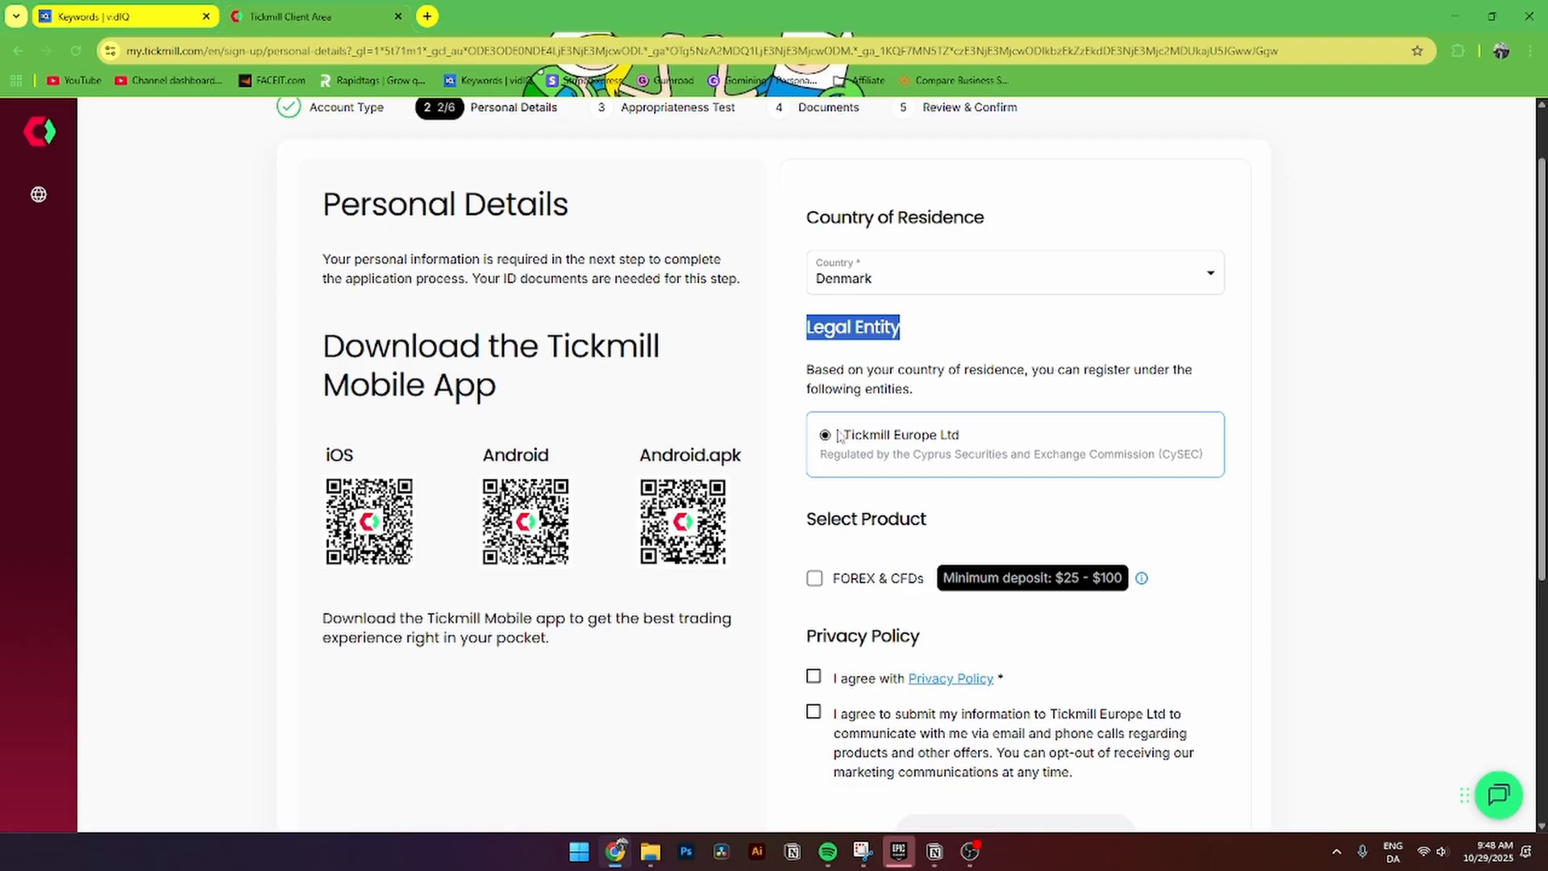
pyautogui.moveTo(807, 520); pyautogui.dragTo(927, 522)
pyautogui.click(864, 581)
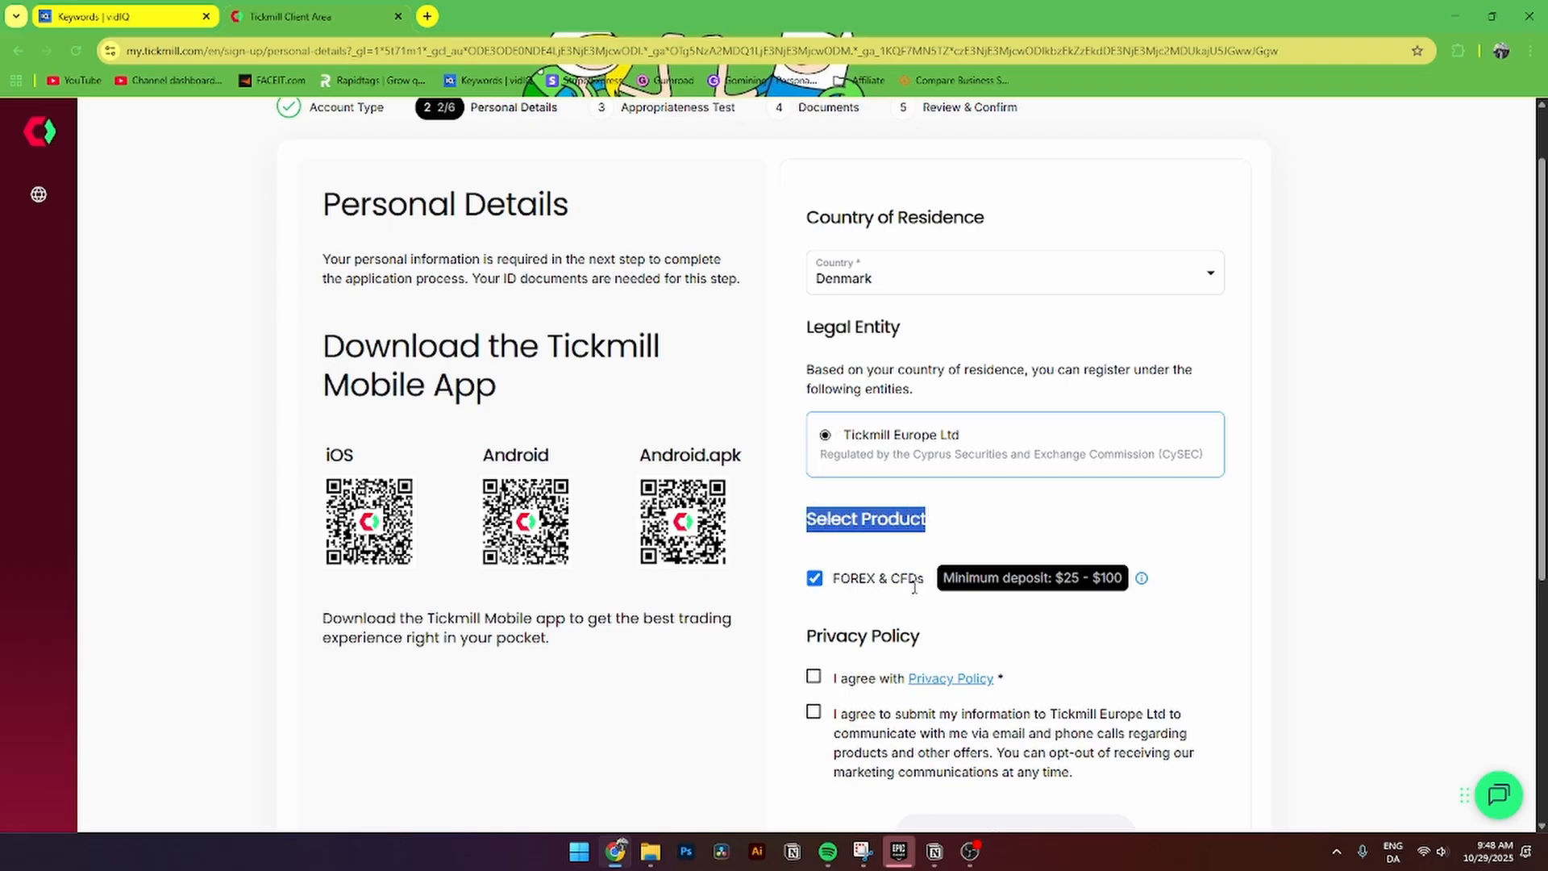
# Step: Agree with the Privacy Policy and continue to the contact details
pyautogui.scroll(-2, 878, 635)
pyautogui.moveTo(814, 477); pyautogui.dragTo(897, 476)
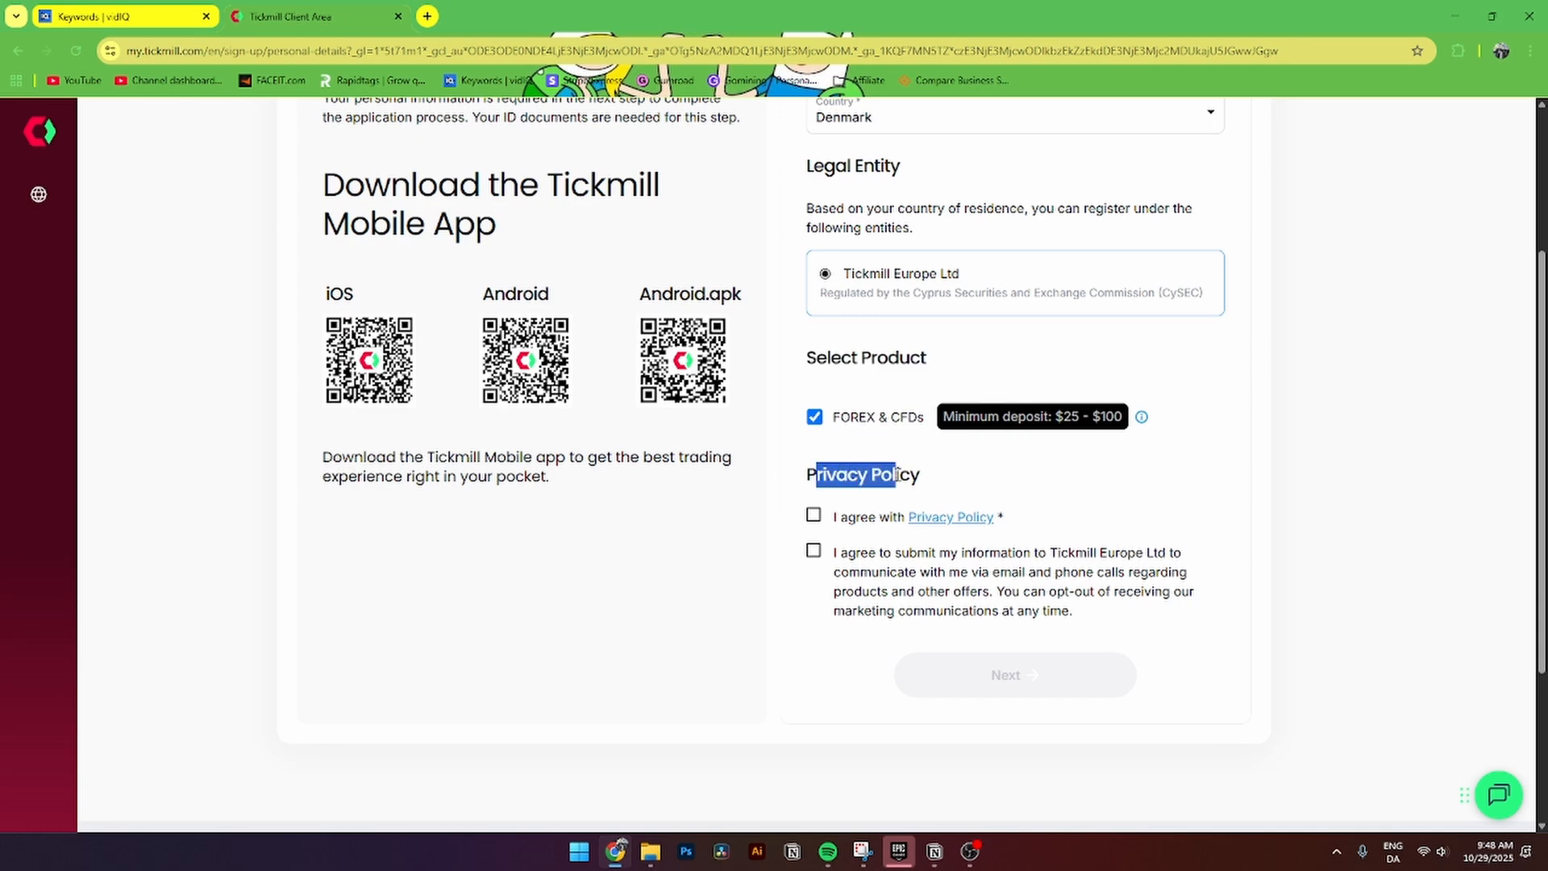
pyautogui.click(813, 515)
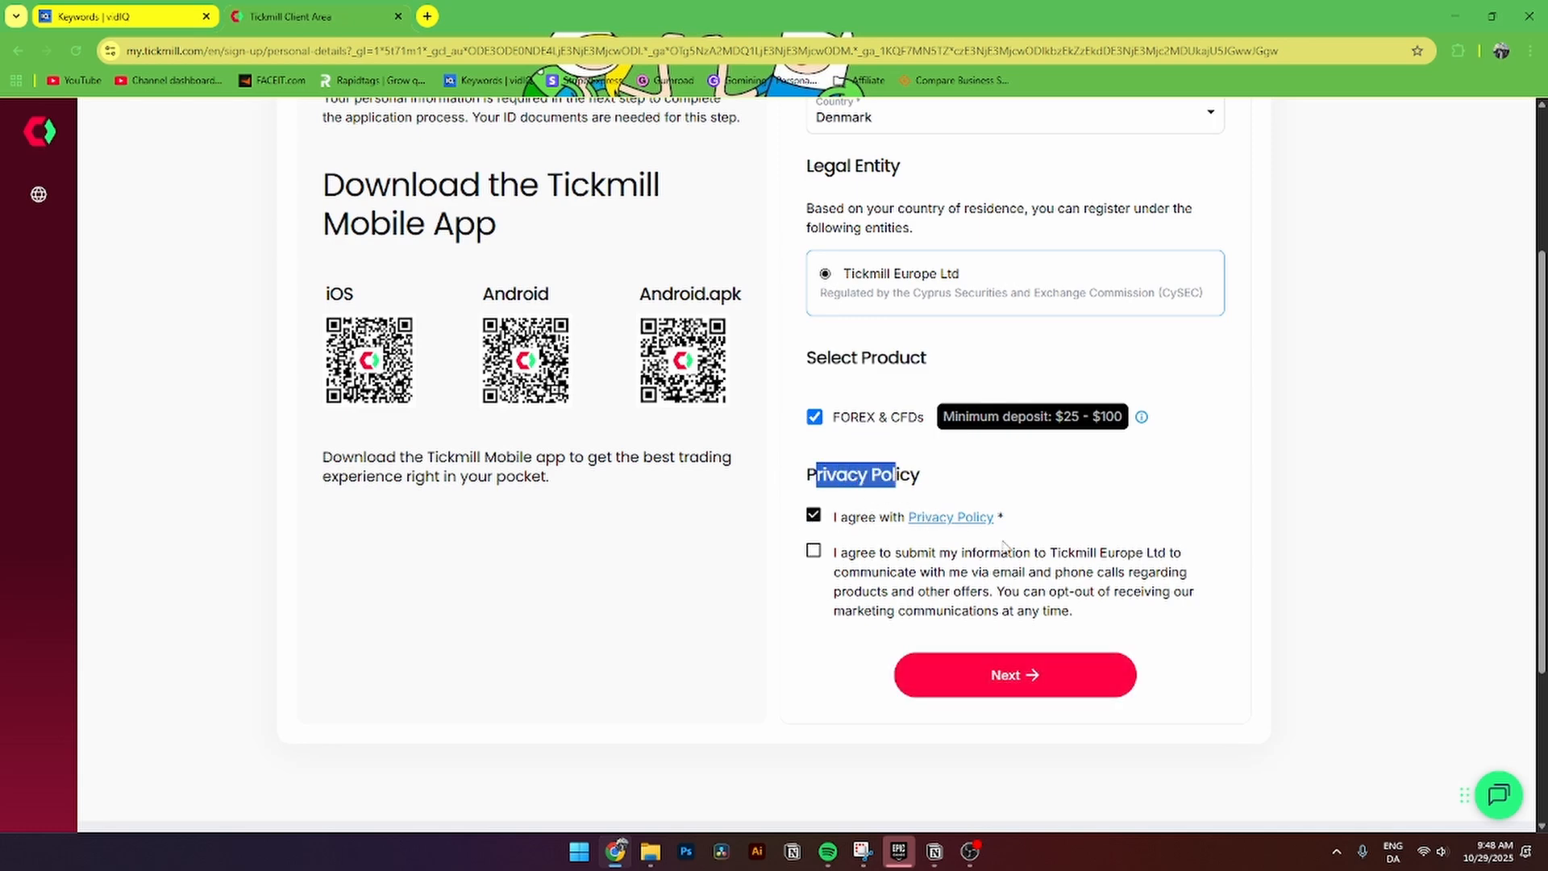
pyautogui.click(1004, 681)
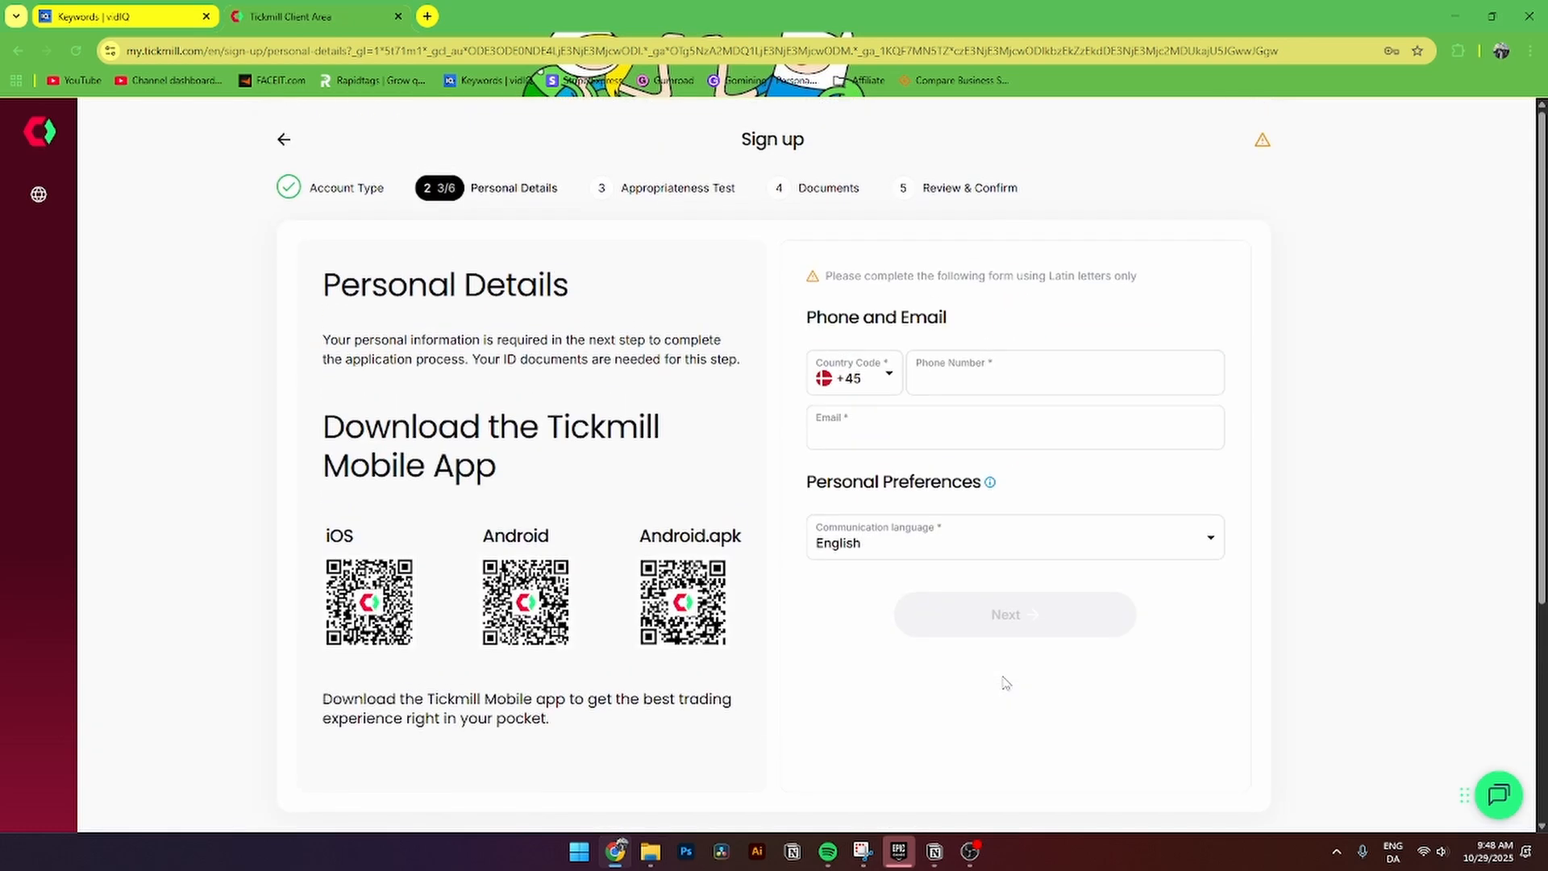
# Step: Complete the phone, email and communication language section, and verify the email address through the verification link
pyautogui.moveTo(804, 317); pyautogui.dragTo(961, 379)
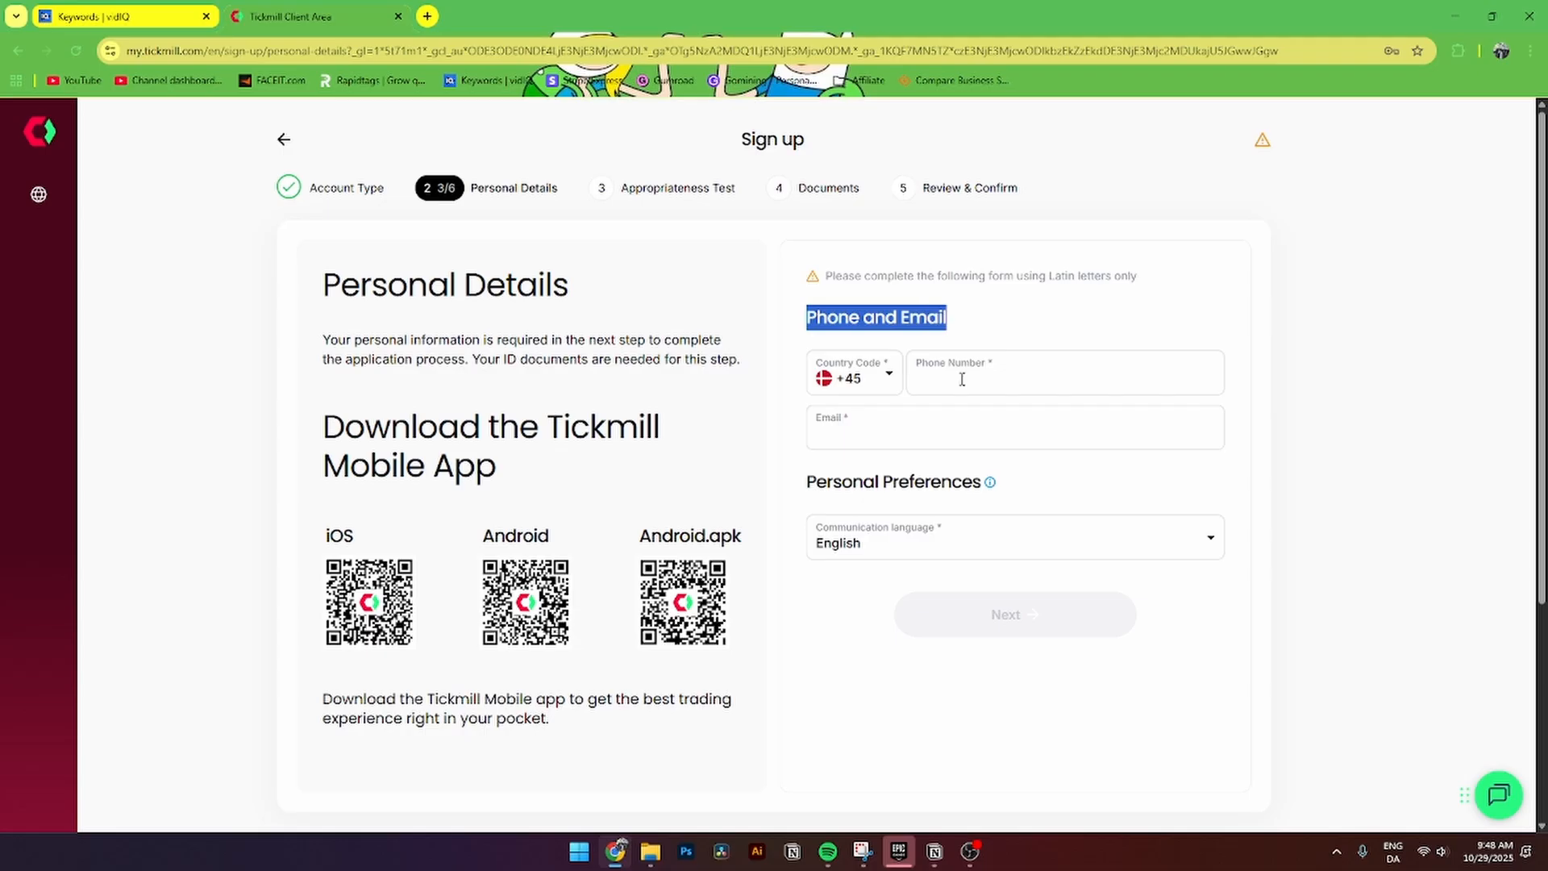
pyautogui.moveTo(814, 482); pyautogui.dragTo(981, 482)
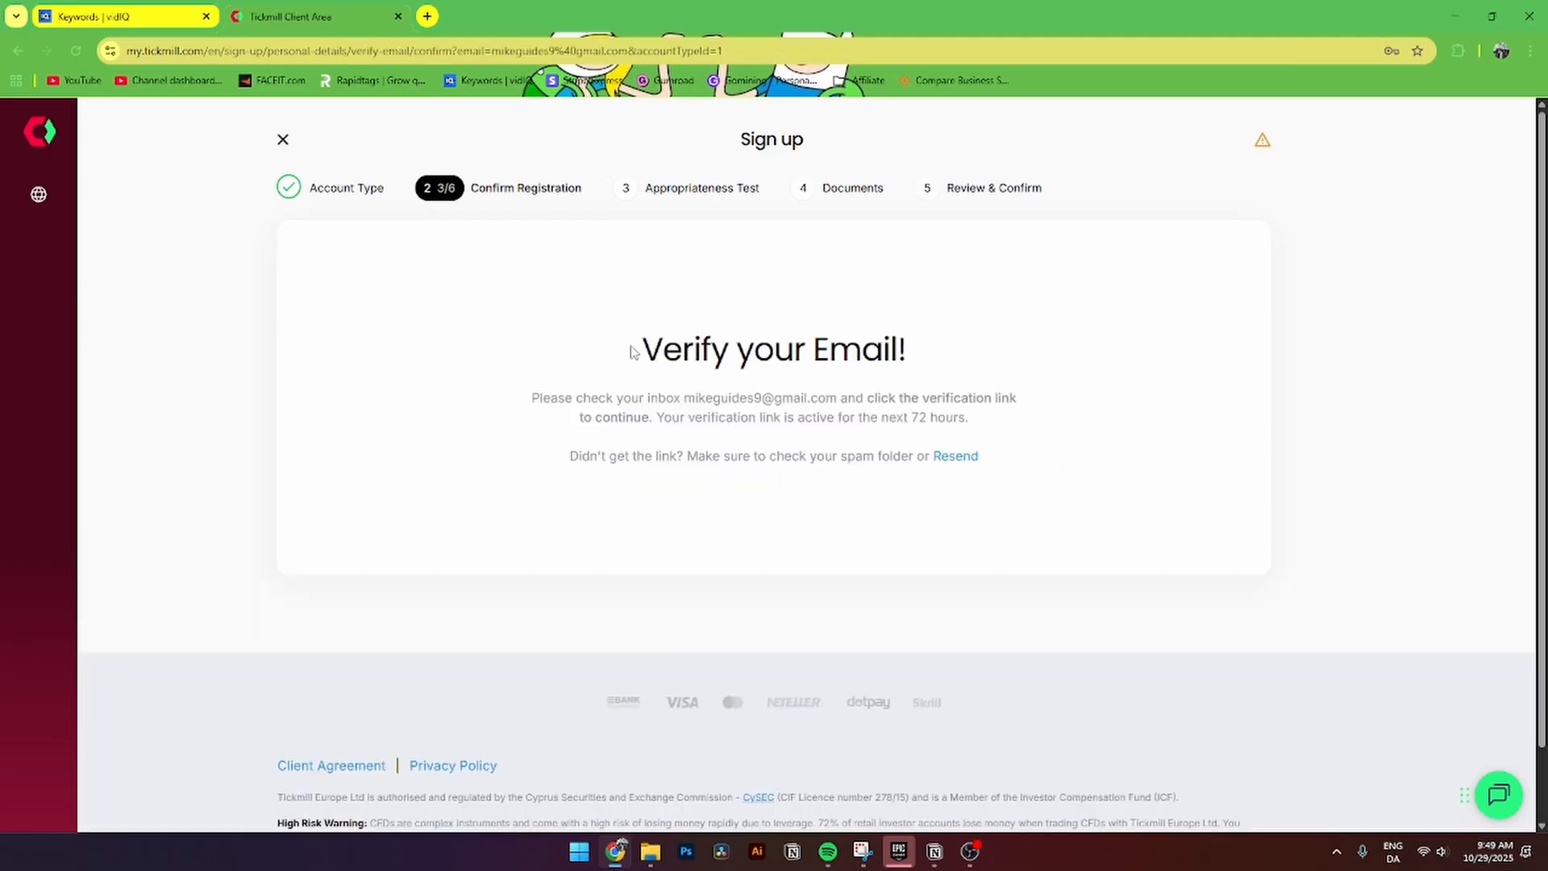
pyautogui.moveTo(639, 349); pyautogui.dragTo(916, 354)
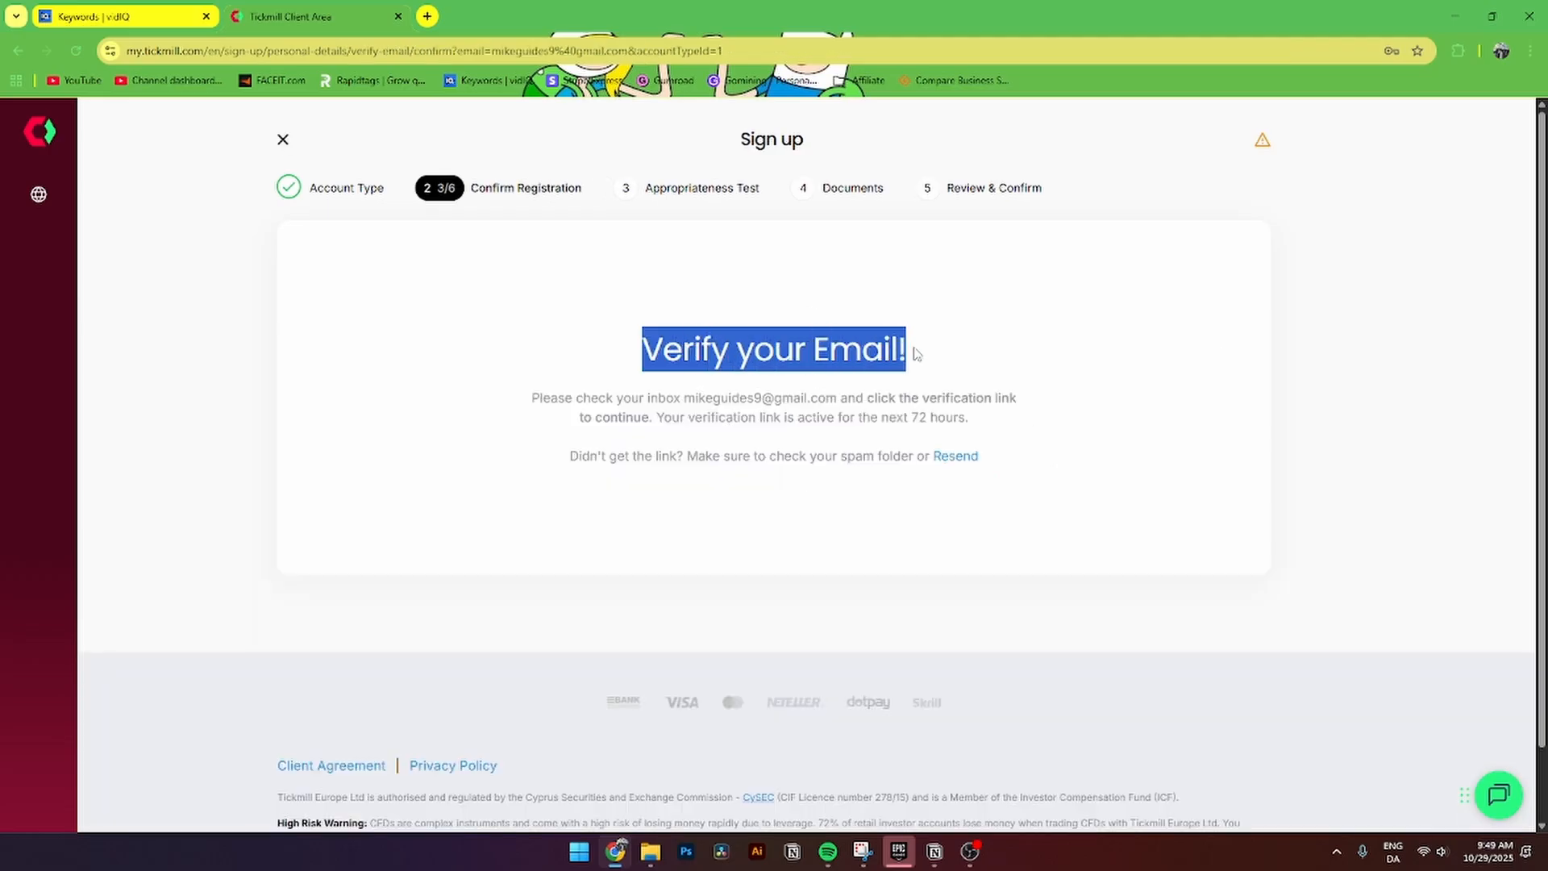
pyautogui.moveTo(909, 420); pyautogui.dragTo(974, 421)
pyautogui.click(973, 423)
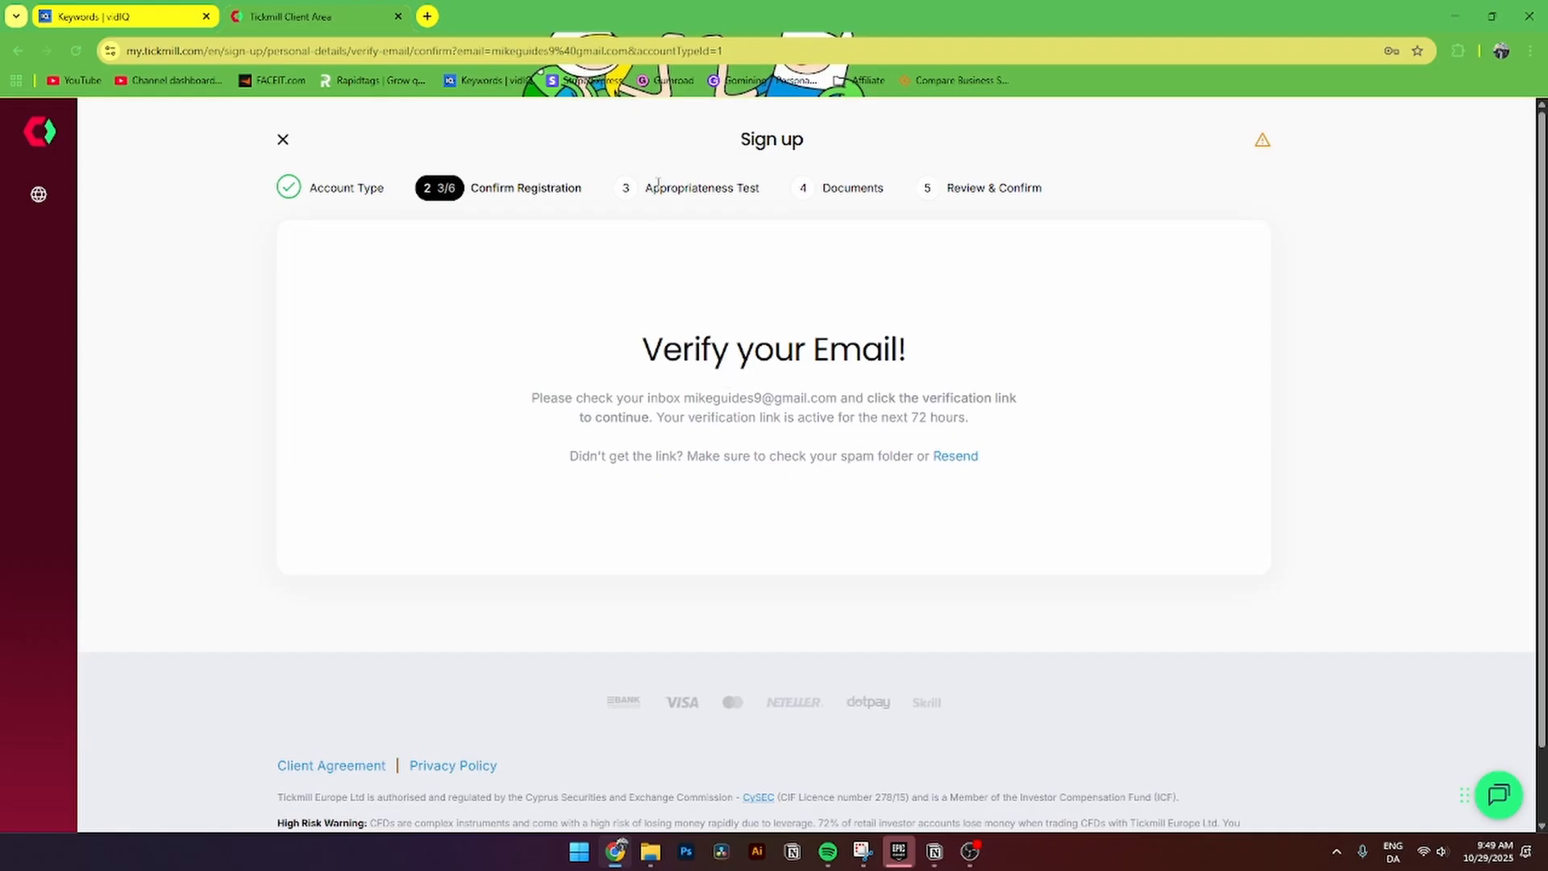
pyautogui.moveTo(677, 191); pyautogui.dragTo(756, 190)
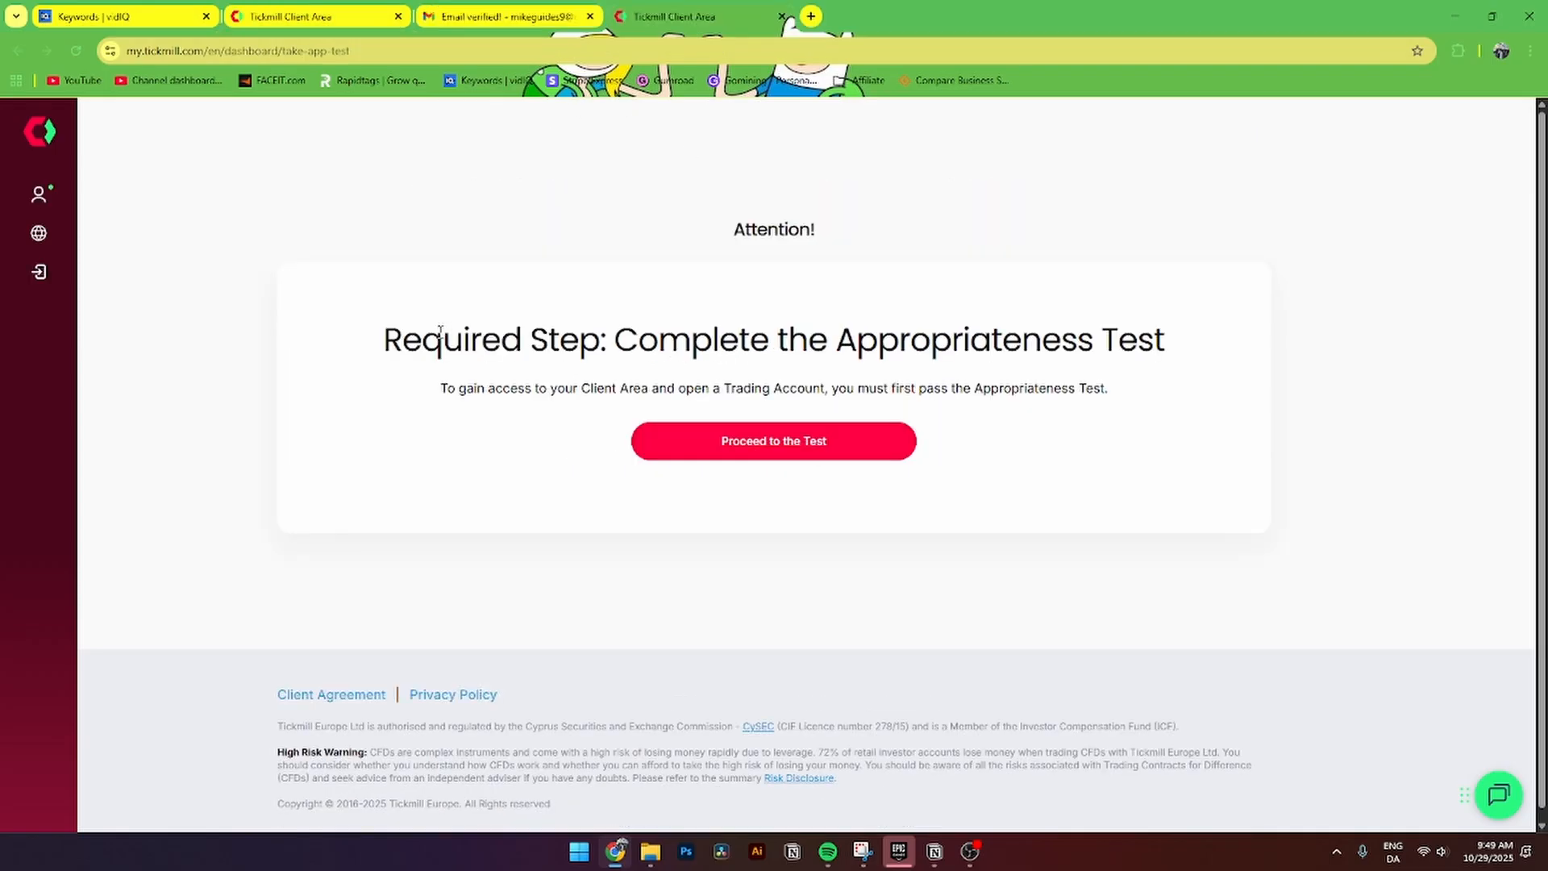
# Step: Start the Appropriateness Test and set the level of education to High School
pyautogui.moveTo(379, 342); pyautogui.dragTo(1174, 356)
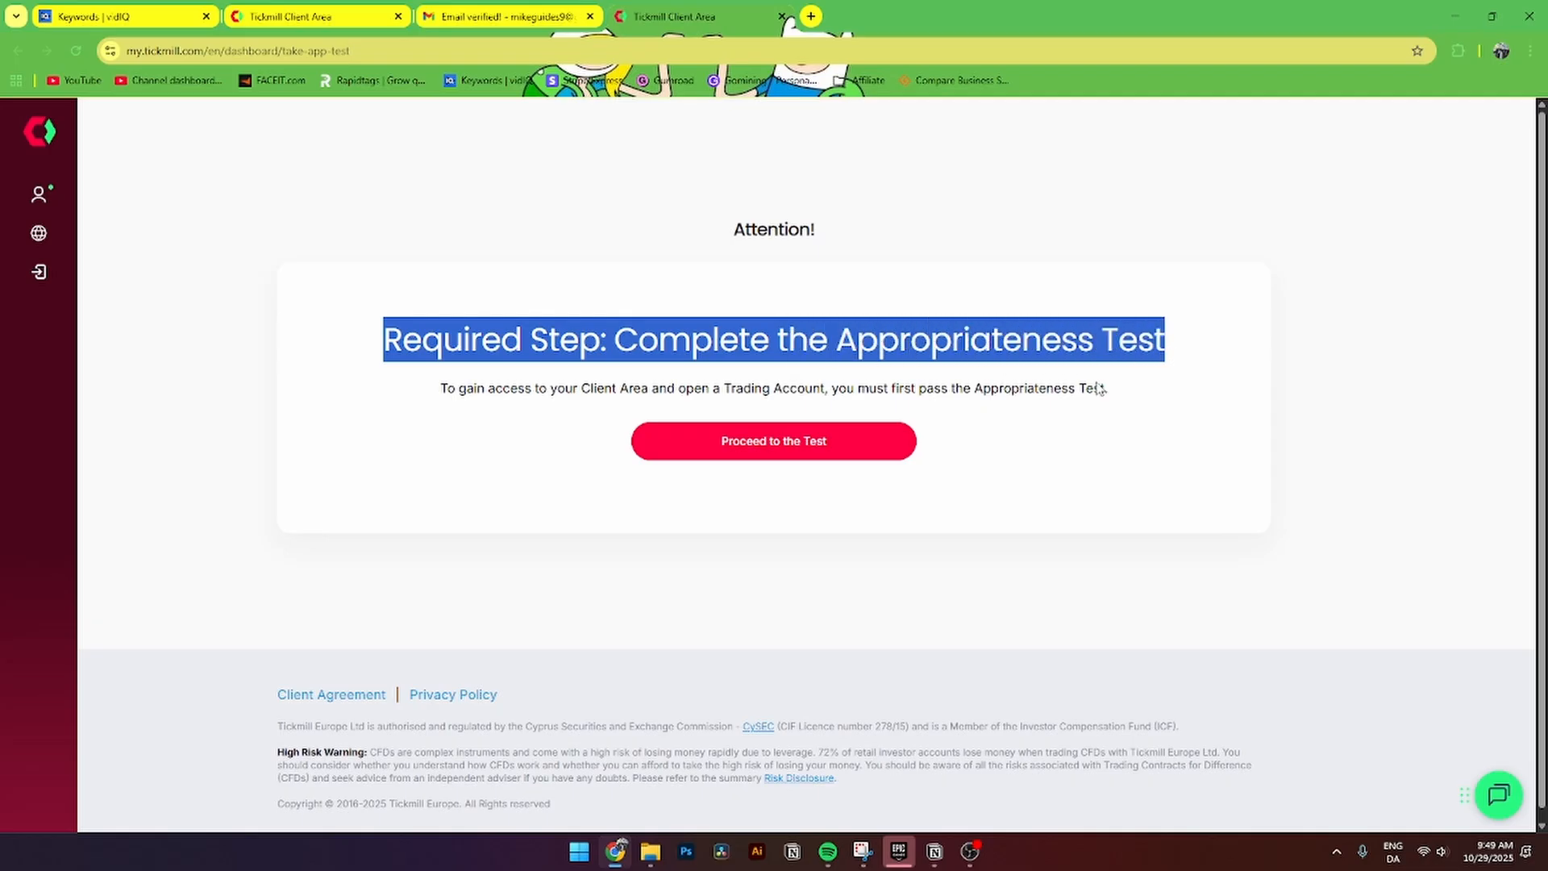
pyautogui.click(825, 443)
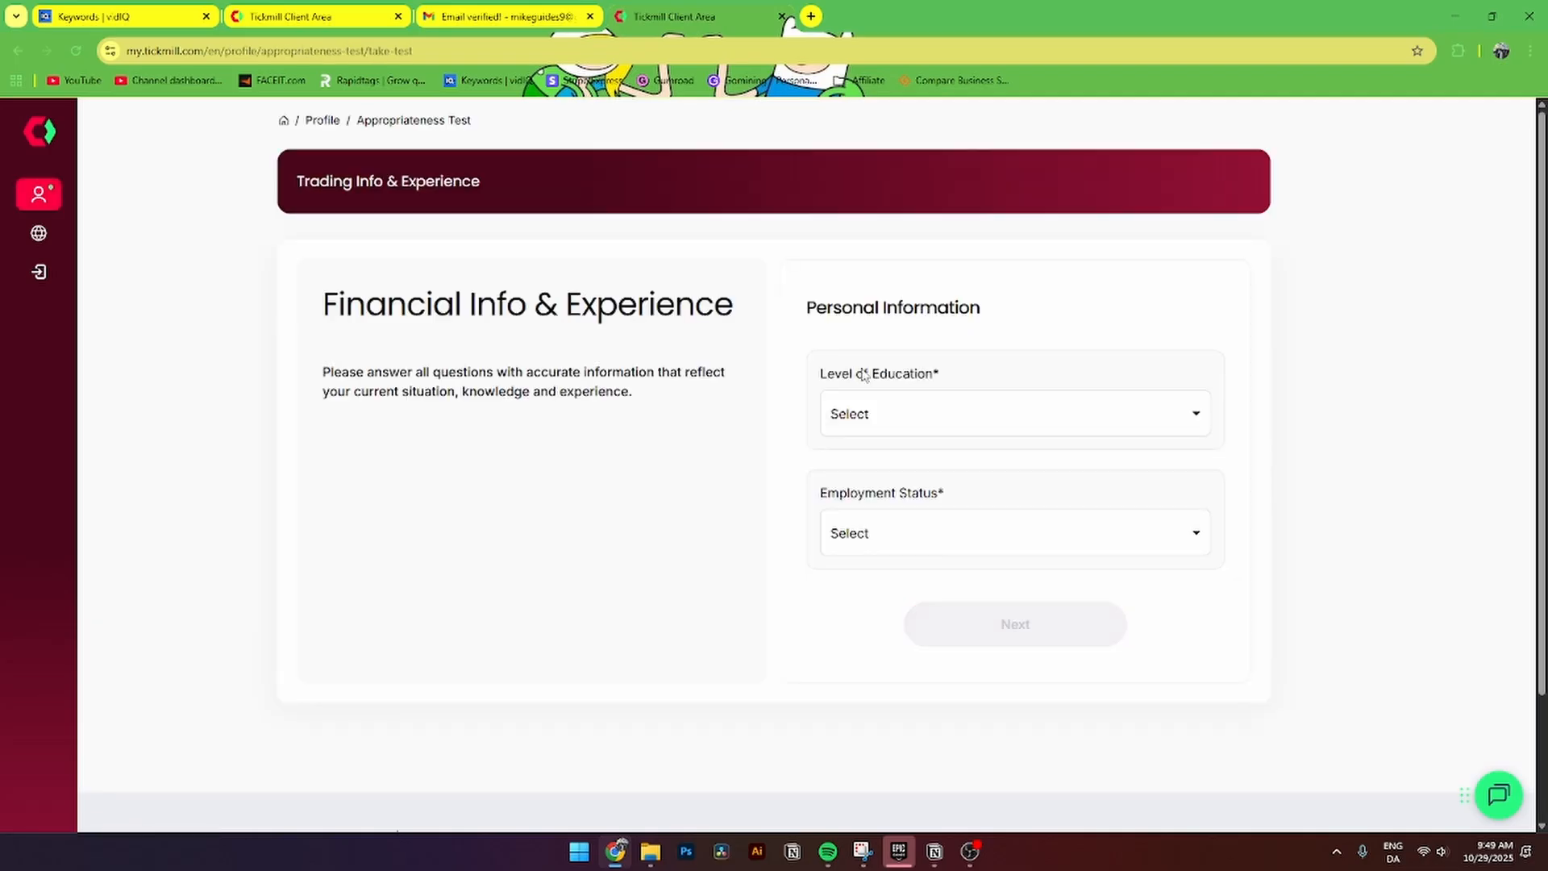
pyautogui.moveTo(807, 314); pyautogui.dragTo(978, 341)
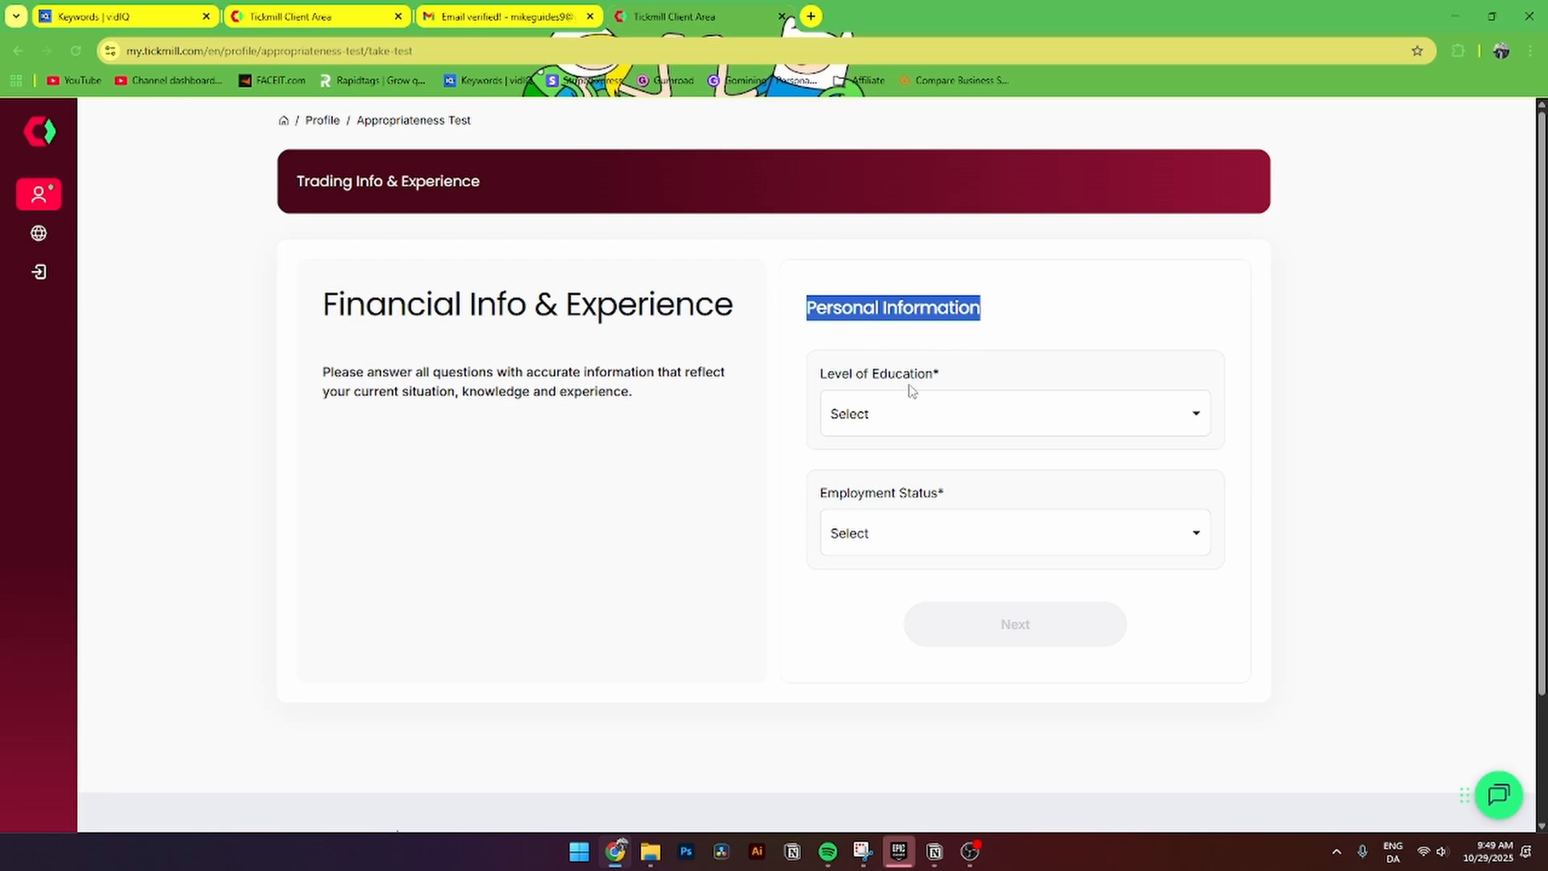
pyautogui.moveTo(828, 375); pyautogui.dragTo(953, 375)
pyautogui.click(918, 416)
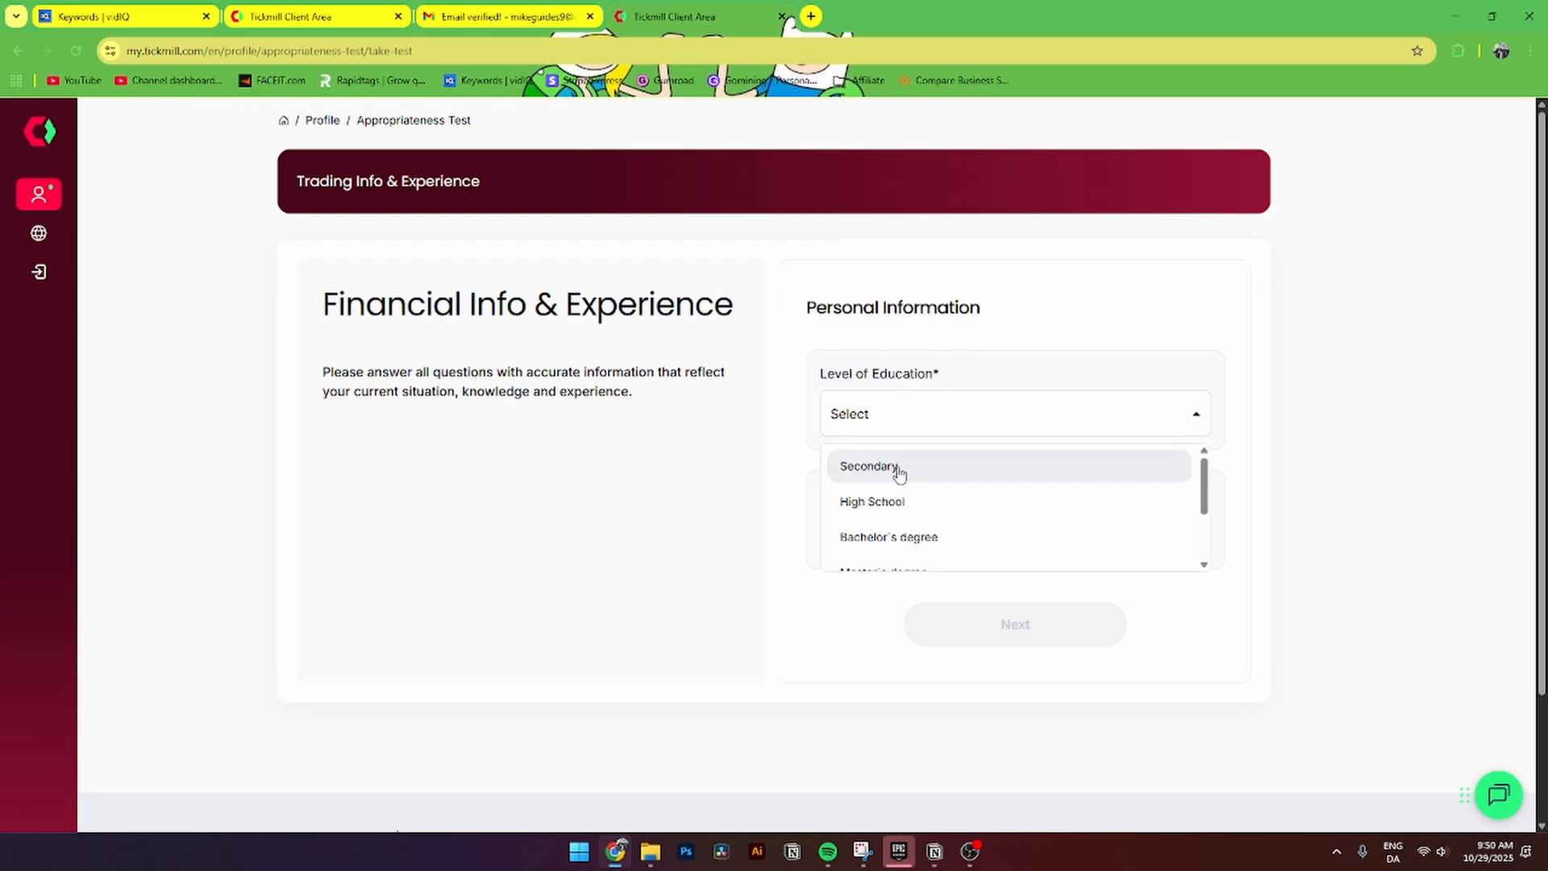
pyautogui.scroll(-2, 926, 483)
pyautogui.scroll(2, 927, 491)
pyautogui.click(923, 501)
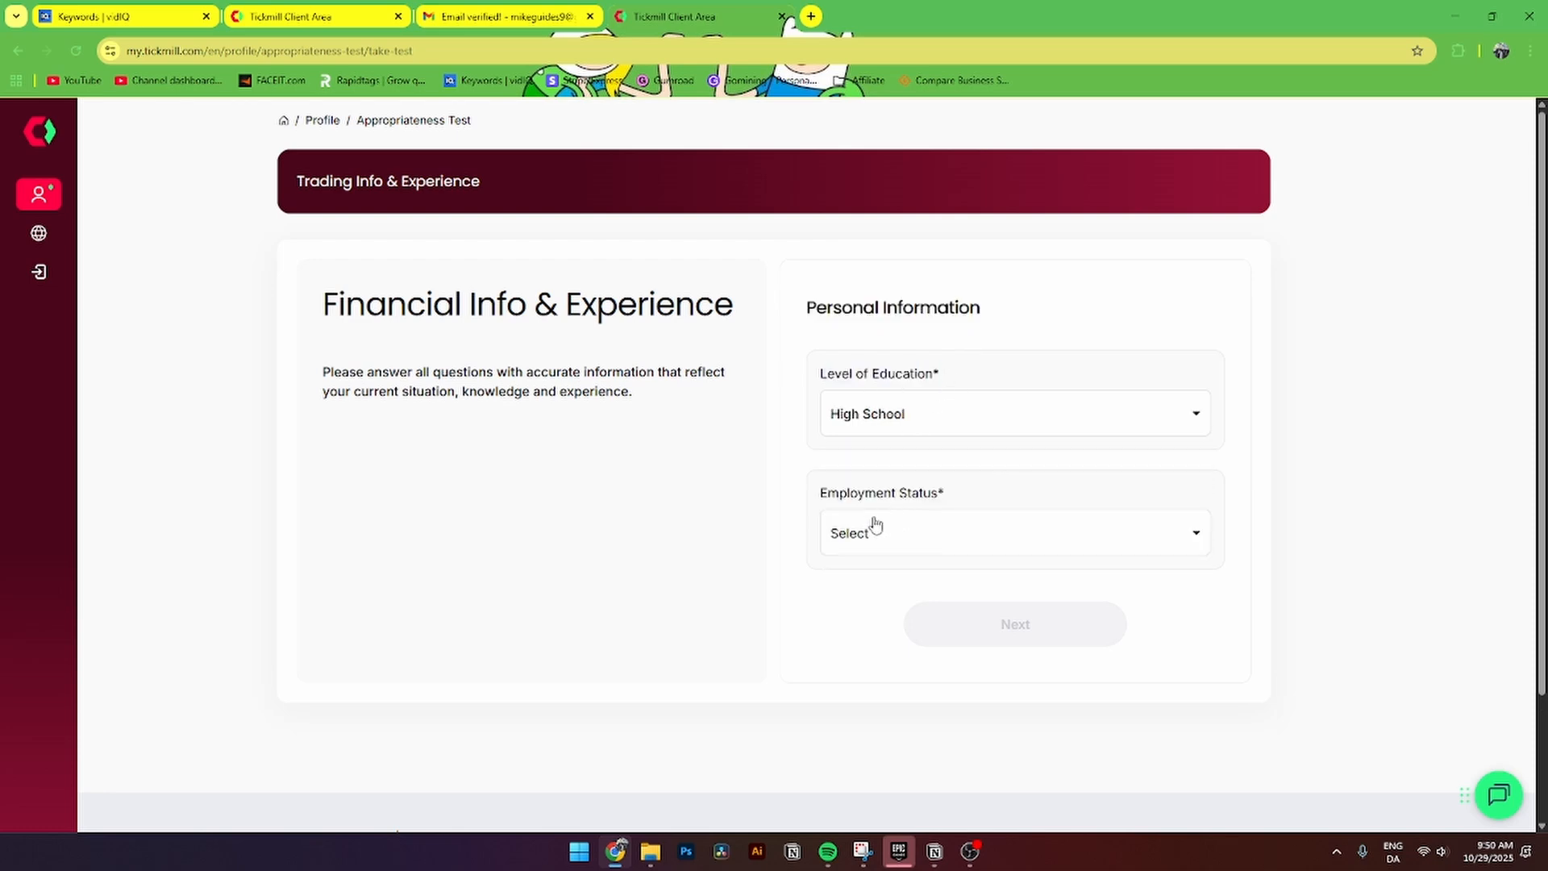
# Step: Set the employment status to Employed and the nature of business to Accounting and Finance
pyautogui.moveTo(815, 494); pyautogui.dragTo(951, 495)
pyautogui.click(936, 535)
pyautogui.click(919, 583)
pyautogui.scroll(-1, 884, 580)
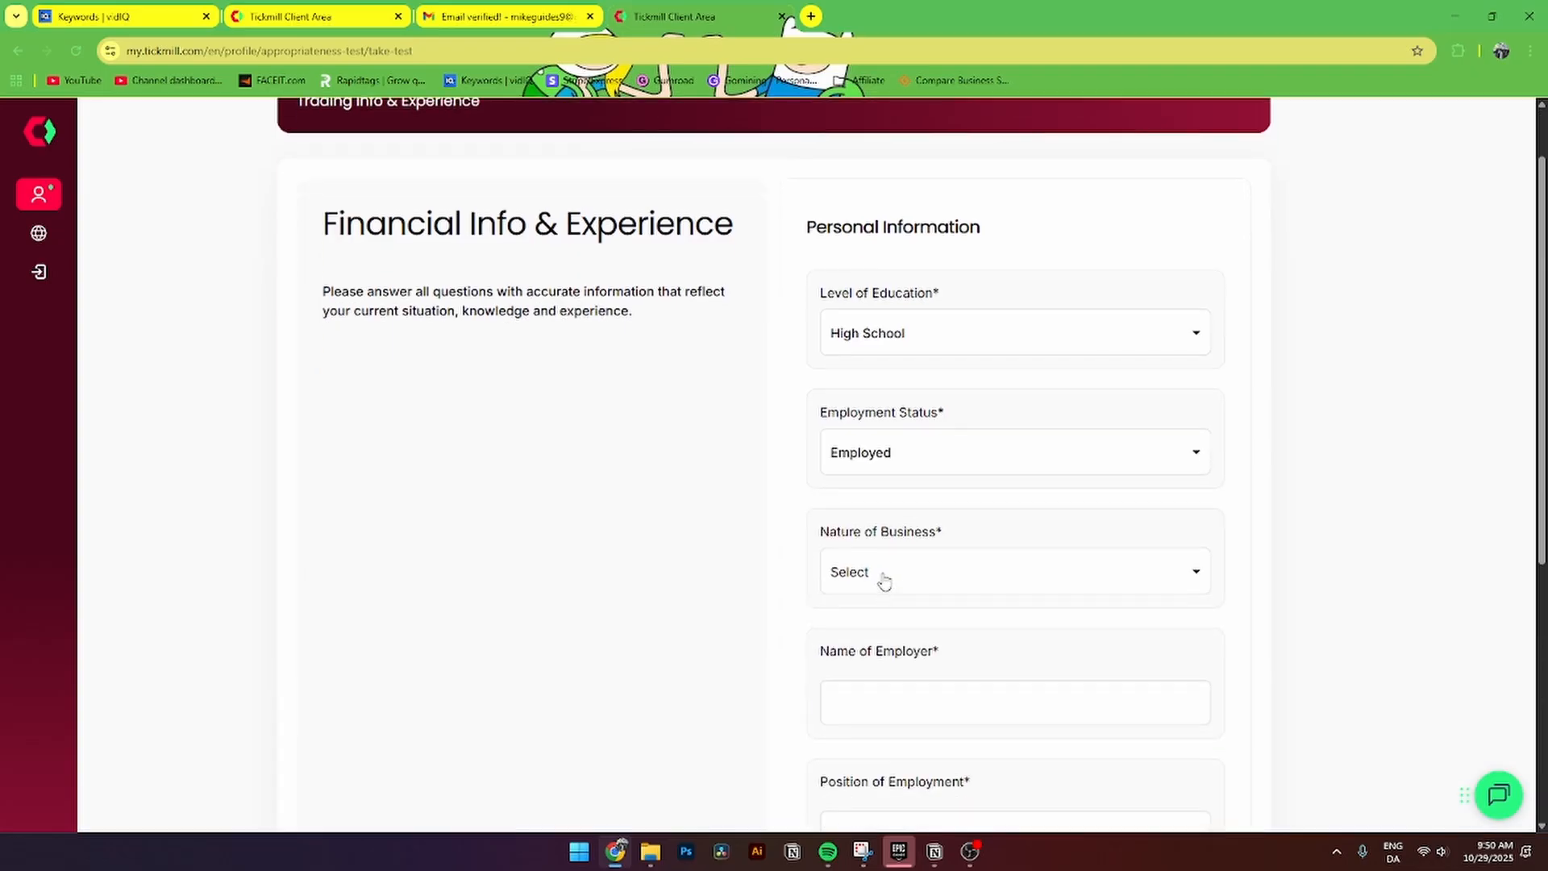
pyautogui.moveTo(819, 531); pyautogui.dragTo(939, 532)
pyautogui.click(923, 572)
pyautogui.click(911, 621)
# Step: Fill in the employer's name, enter Accountant as the position of employment, and continue to the financial background
pyautogui.moveTo(820, 650); pyautogui.dragTo(953, 657)
pyautogui.scroll(-2, 867, 649)
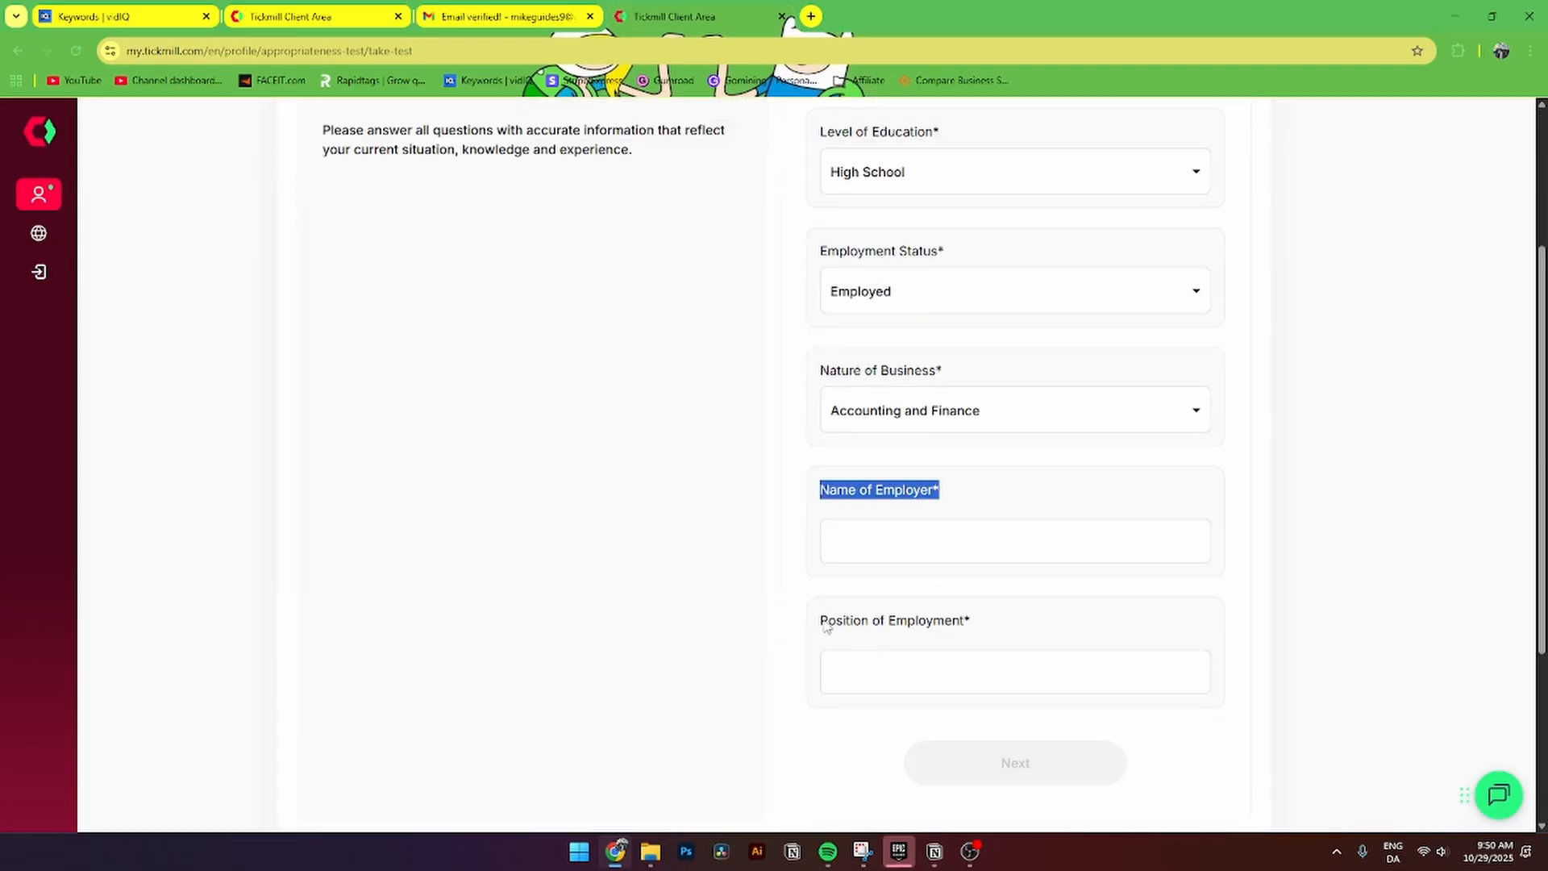
pyautogui.moveTo(826, 625); pyautogui.dragTo(967, 628)
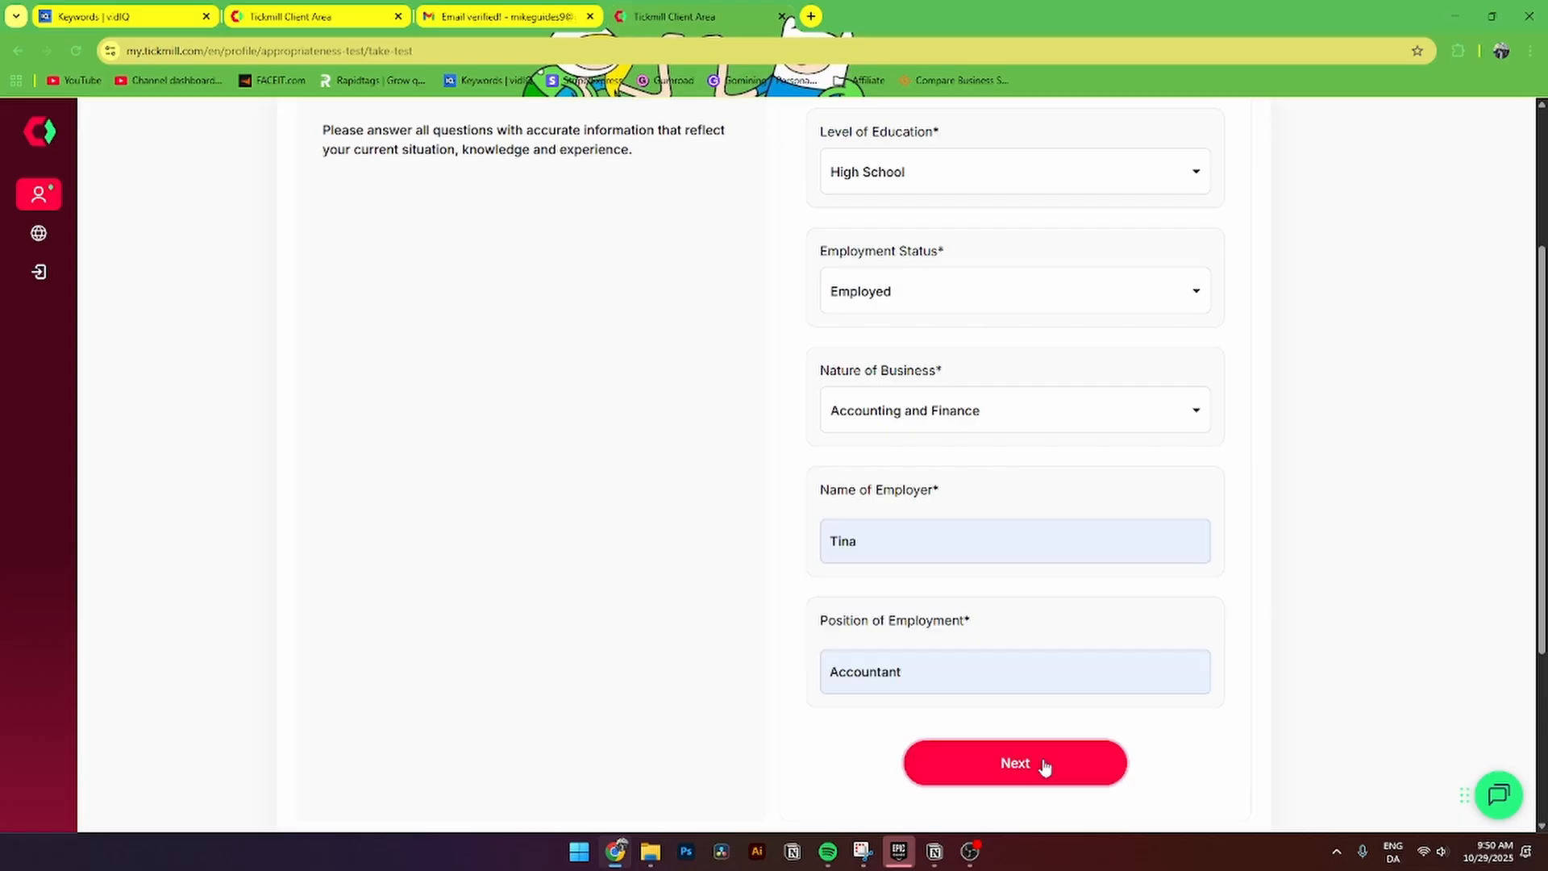
pyautogui.click(1015, 762)
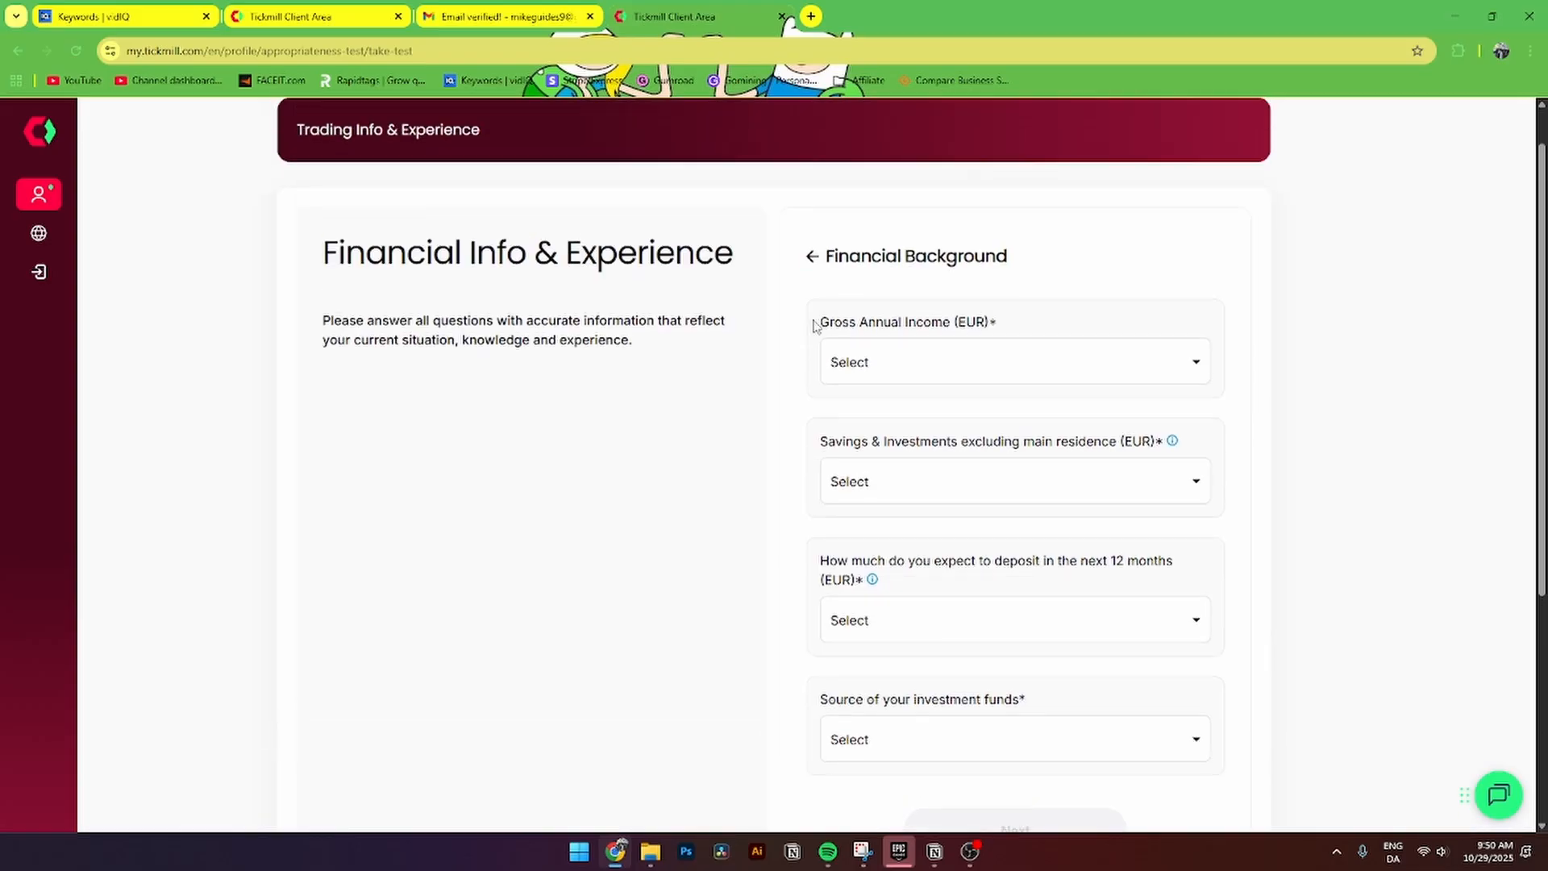
# Step: Set the gross annual income to 20,000 - 50,000 EUR and the savings and investments to 20,000 - 60,000 EUR
pyautogui.moveTo(819, 321); pyautogui.dragTo(947, 338)
pyautogui.click(860, 359)
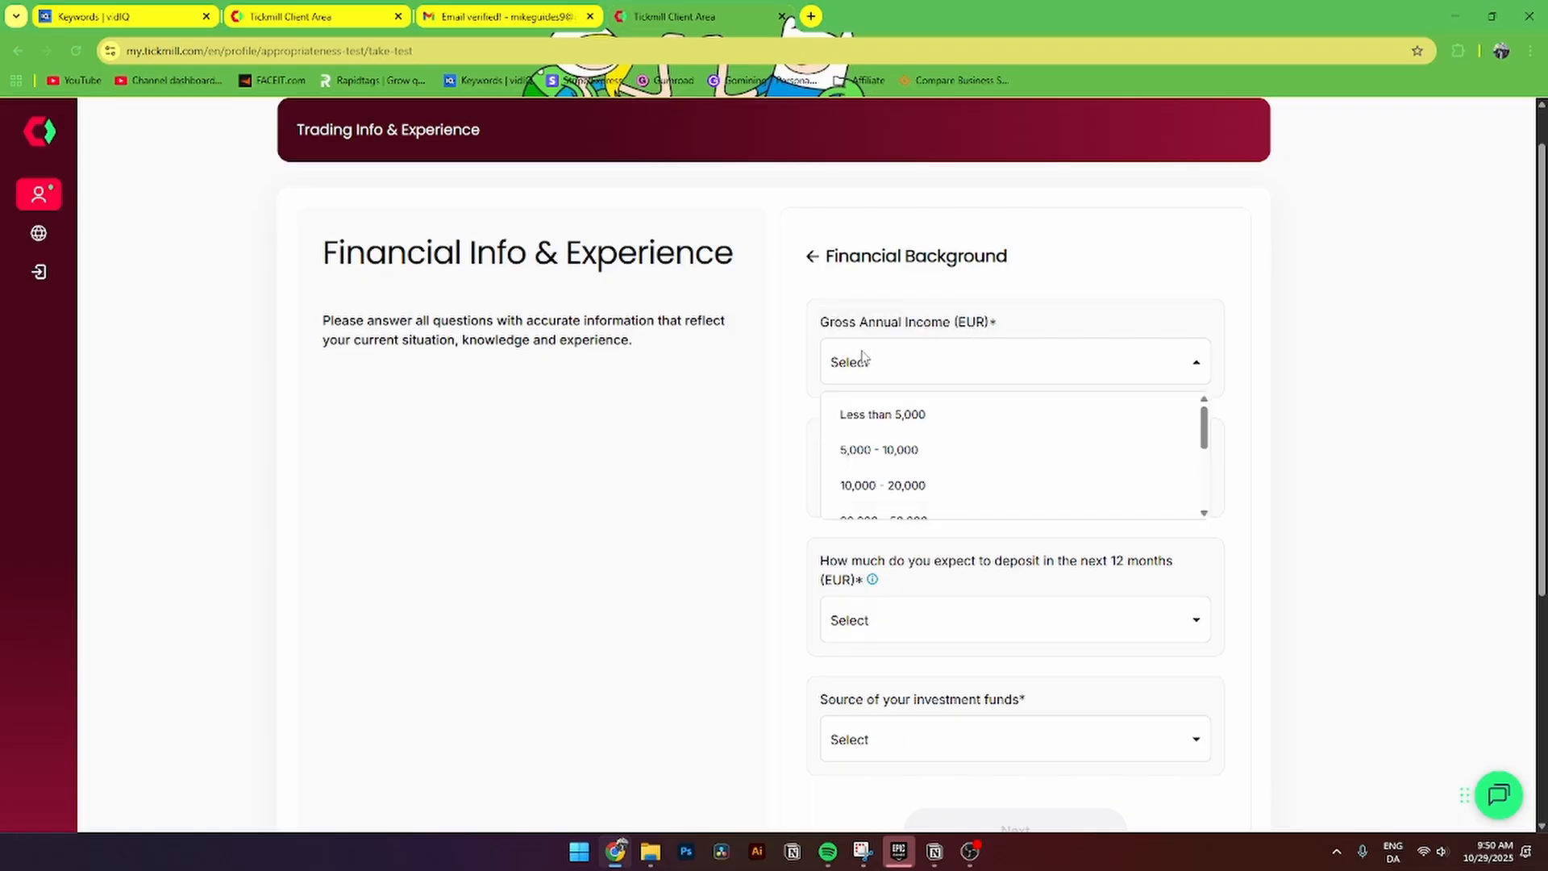
pyautogui.scroll(-1, 935, 476)
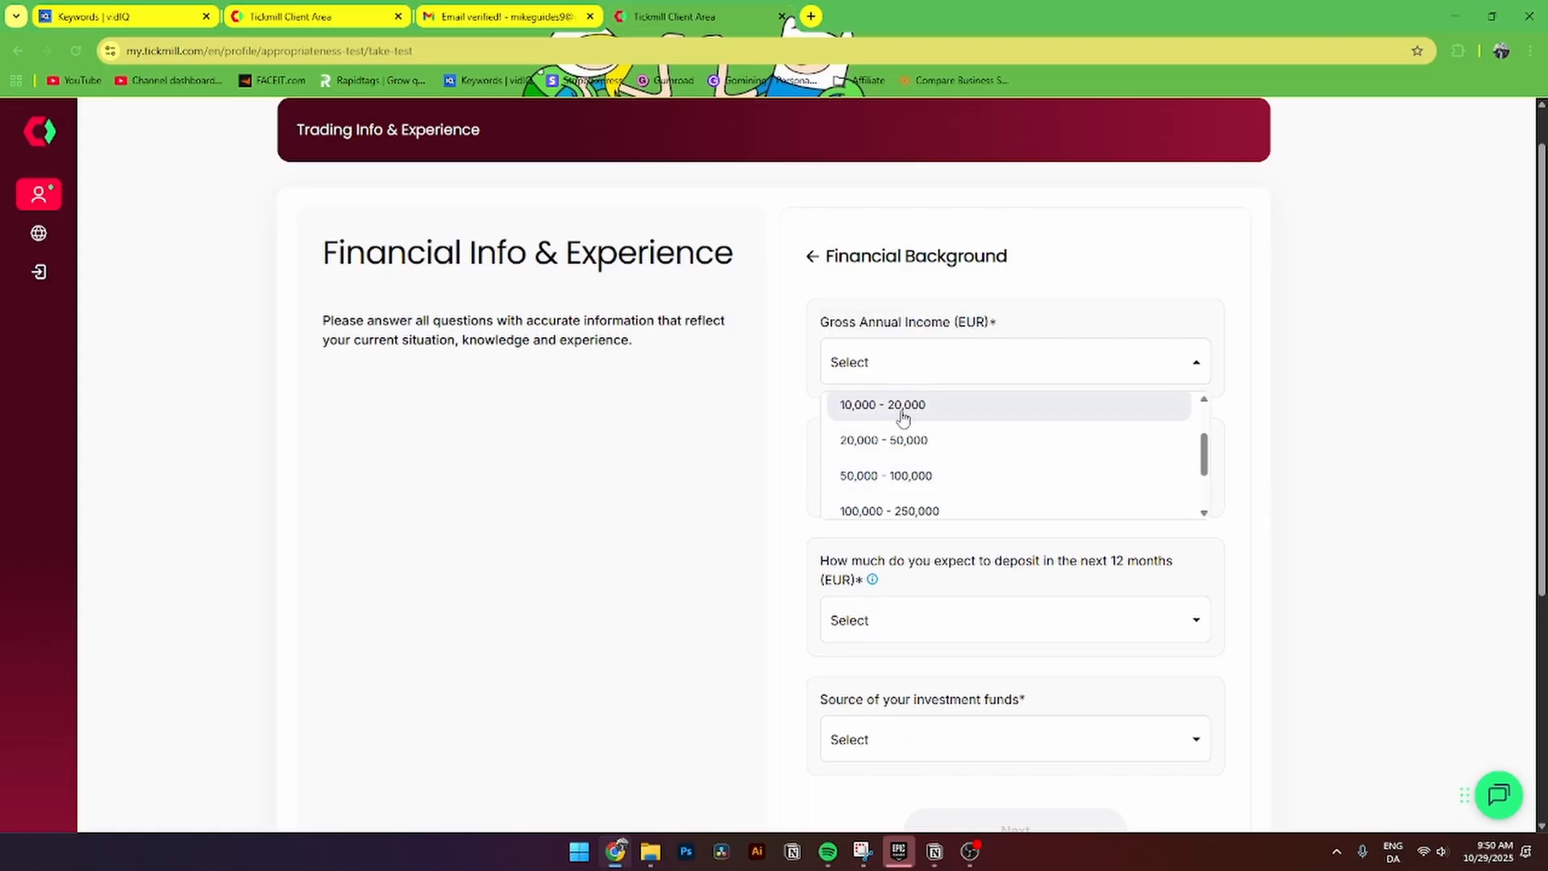
pyautogui.click(903, 439)
pyautogui.moveTo(819, 442); pyautogui.dragTo(1142, 444)
# Step: Set the expected 12-month deposit to 1,000 - 5,000 EUR and the source of investment funds to Savings & Investments
pyautogui.moveTo(820, 561); pyautogui.dragTo(1168, 571)
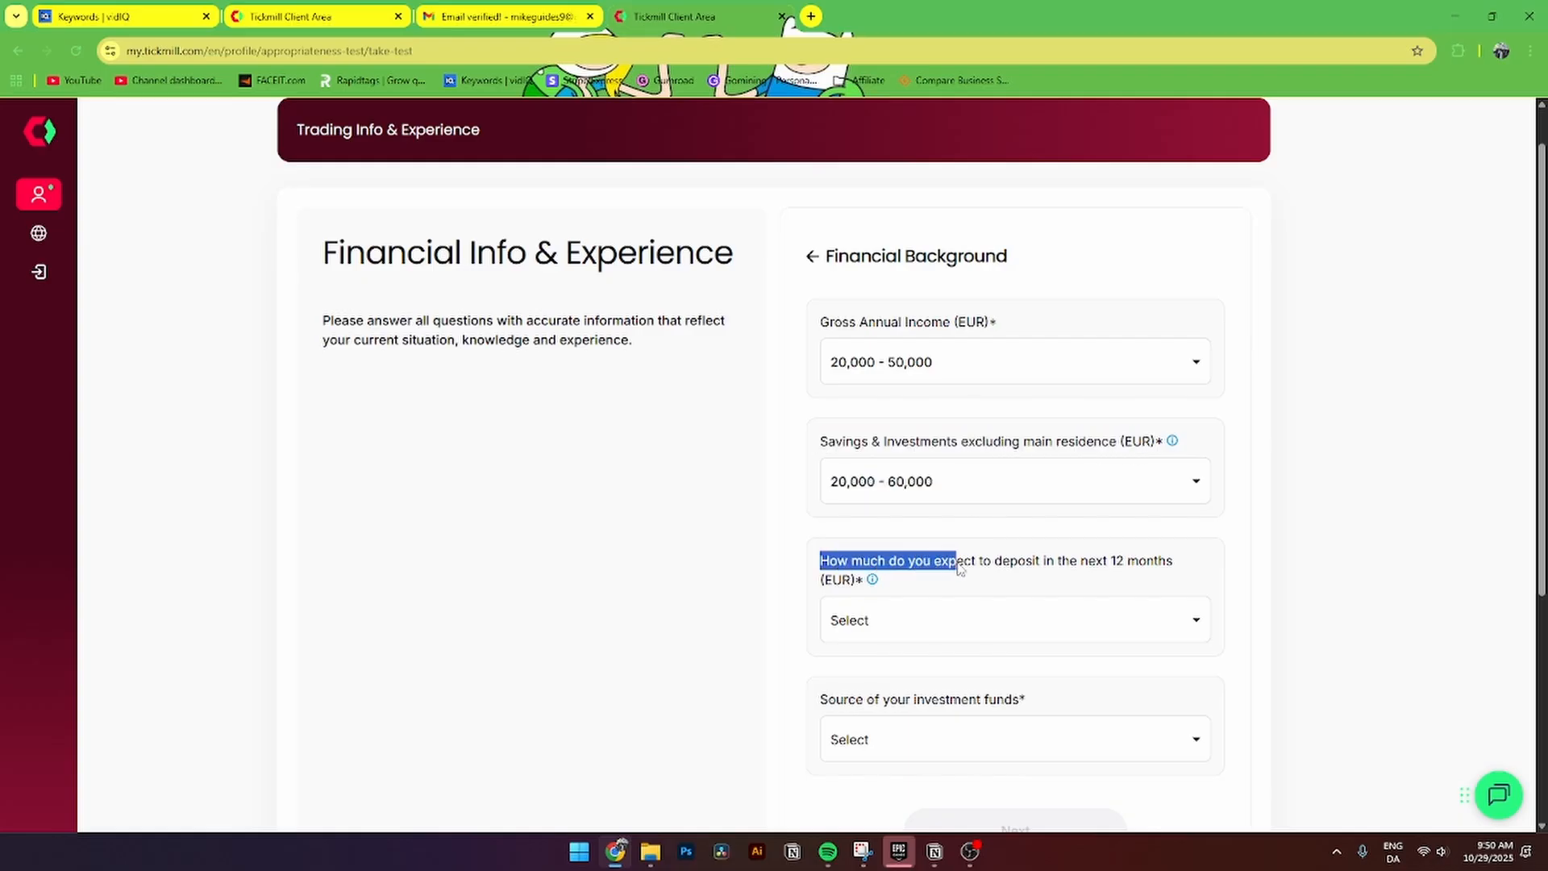
pyautogui.click(1006, 635)
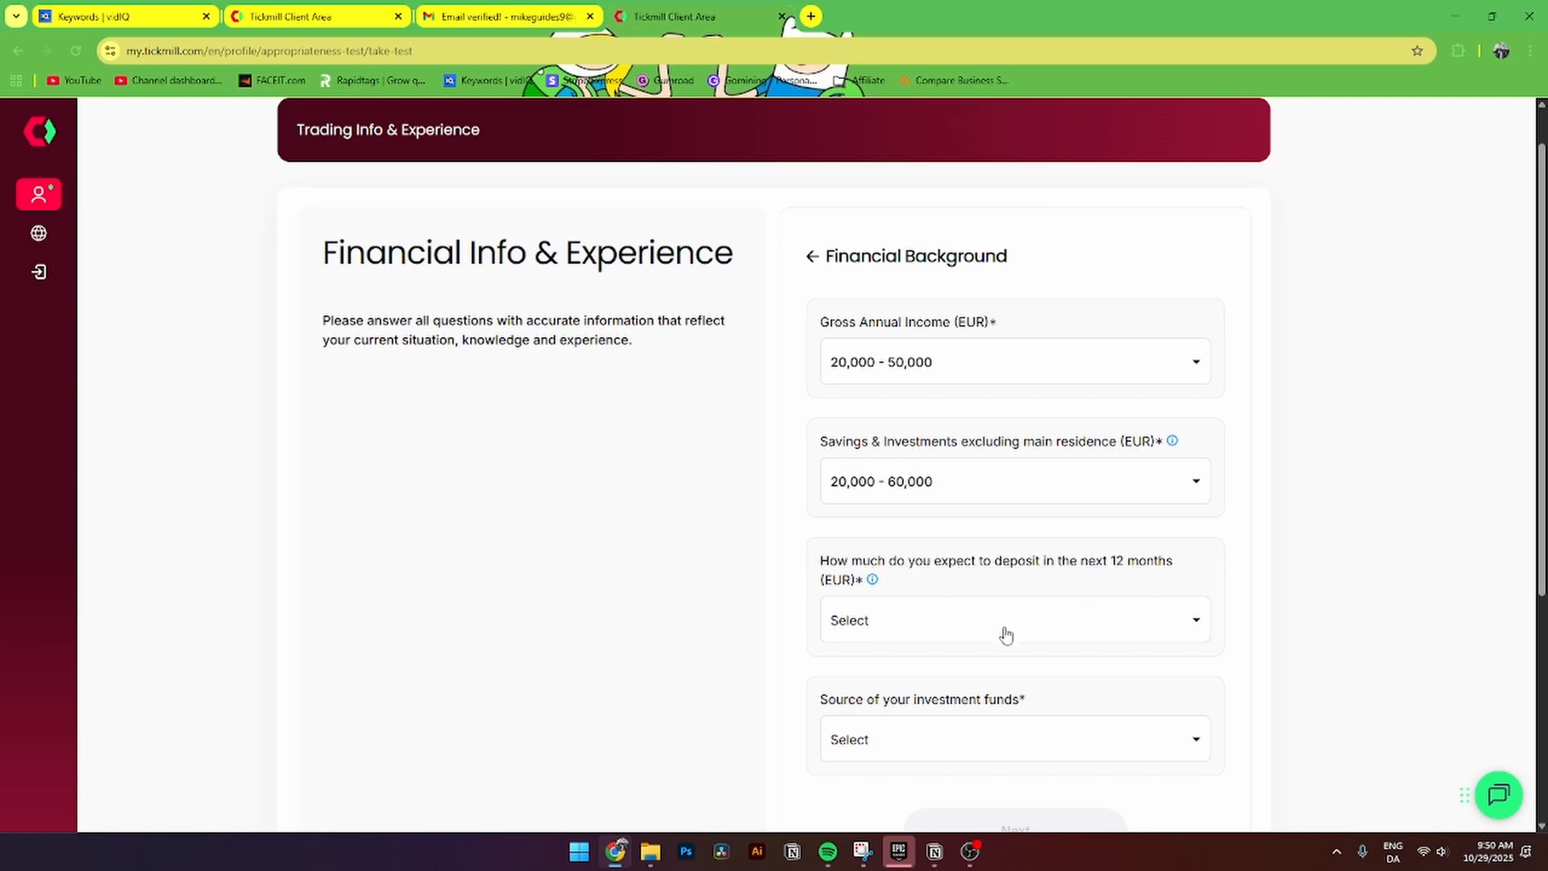
pyautogui.click(895, 708)
pyautogui.moveTo(820, 698); pyautogui.dragTo(1032, 699)
pyautogui.scroll(-2, 1037, 698)
pyautogui.click(920, 580)
pyautogui.click(894, 633)
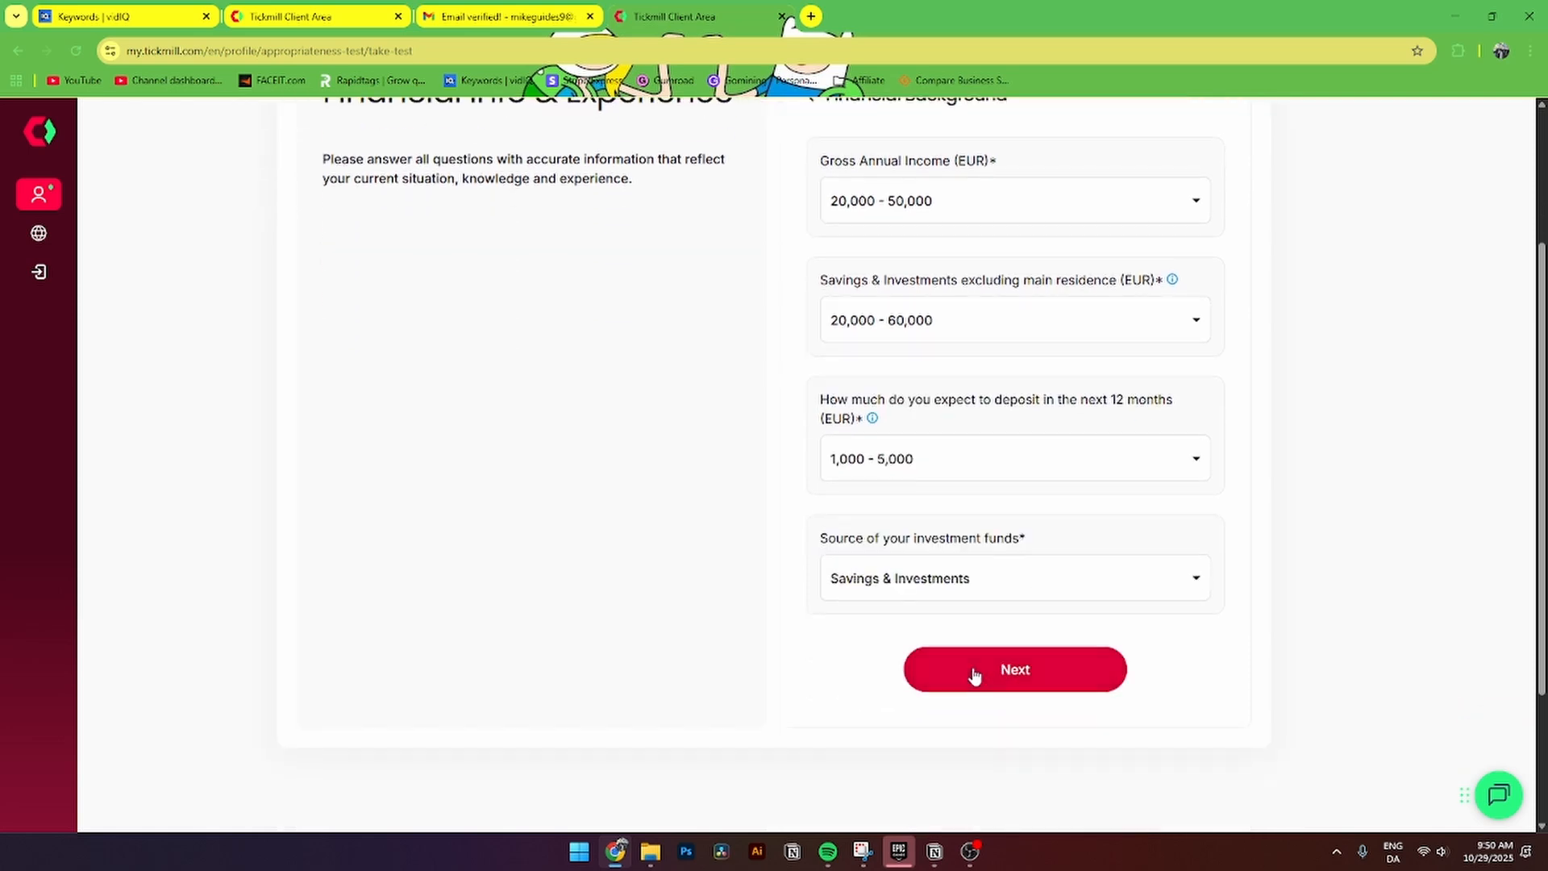
# Step: Continue to the trading knowledge section and set the past 12 months' CFD trading frequency to Between 5 - 19 times
pyautogui.click(975, 675)
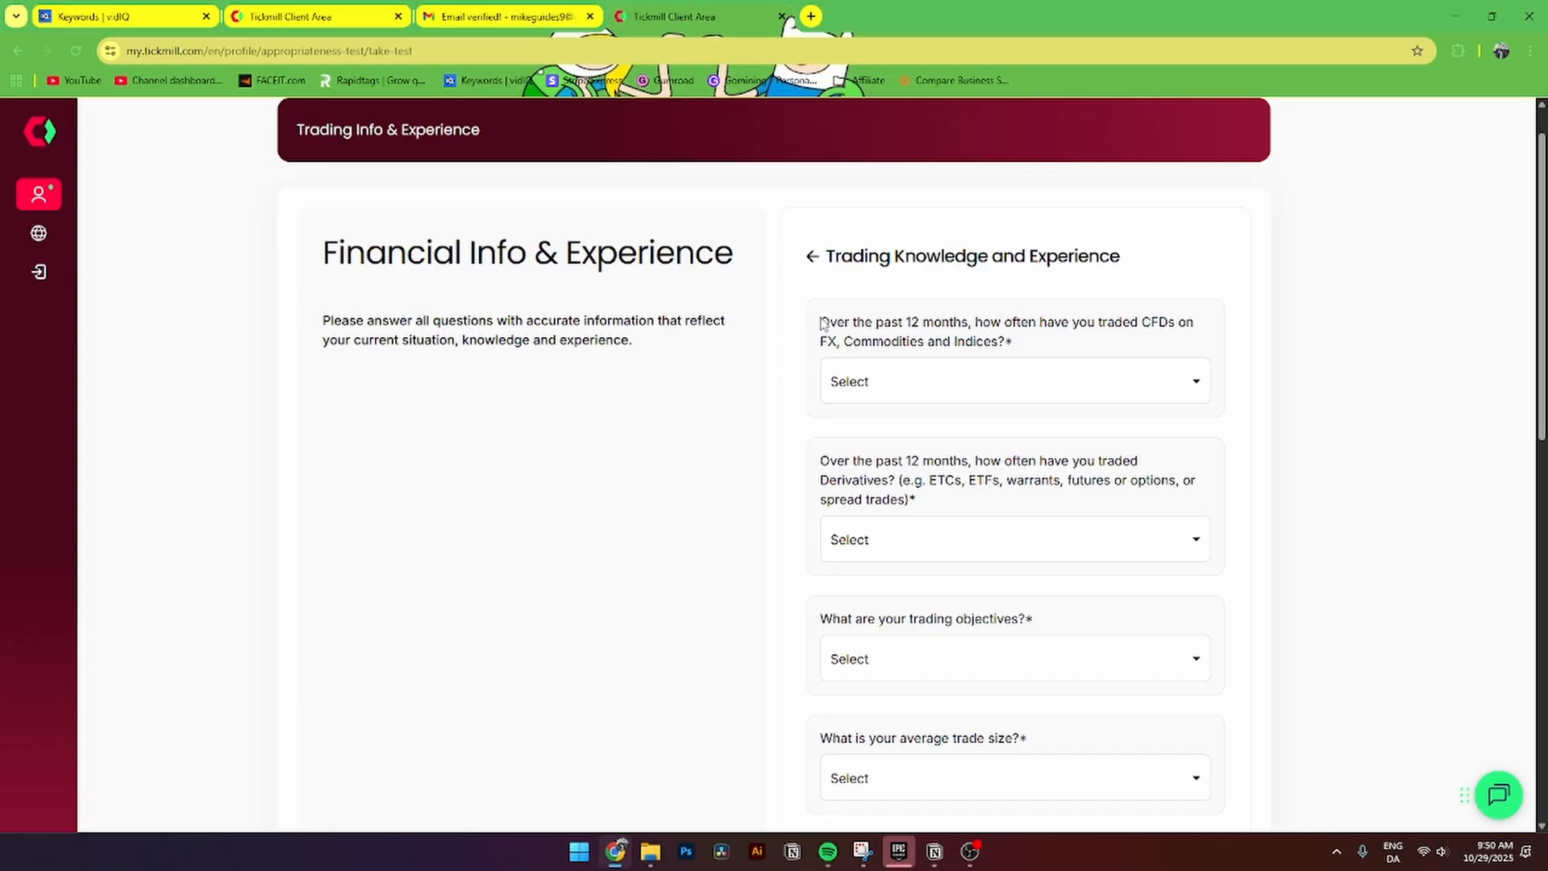
pyautogui.moveTo(827, 325); pyautogui.dragTo(1189, 342)
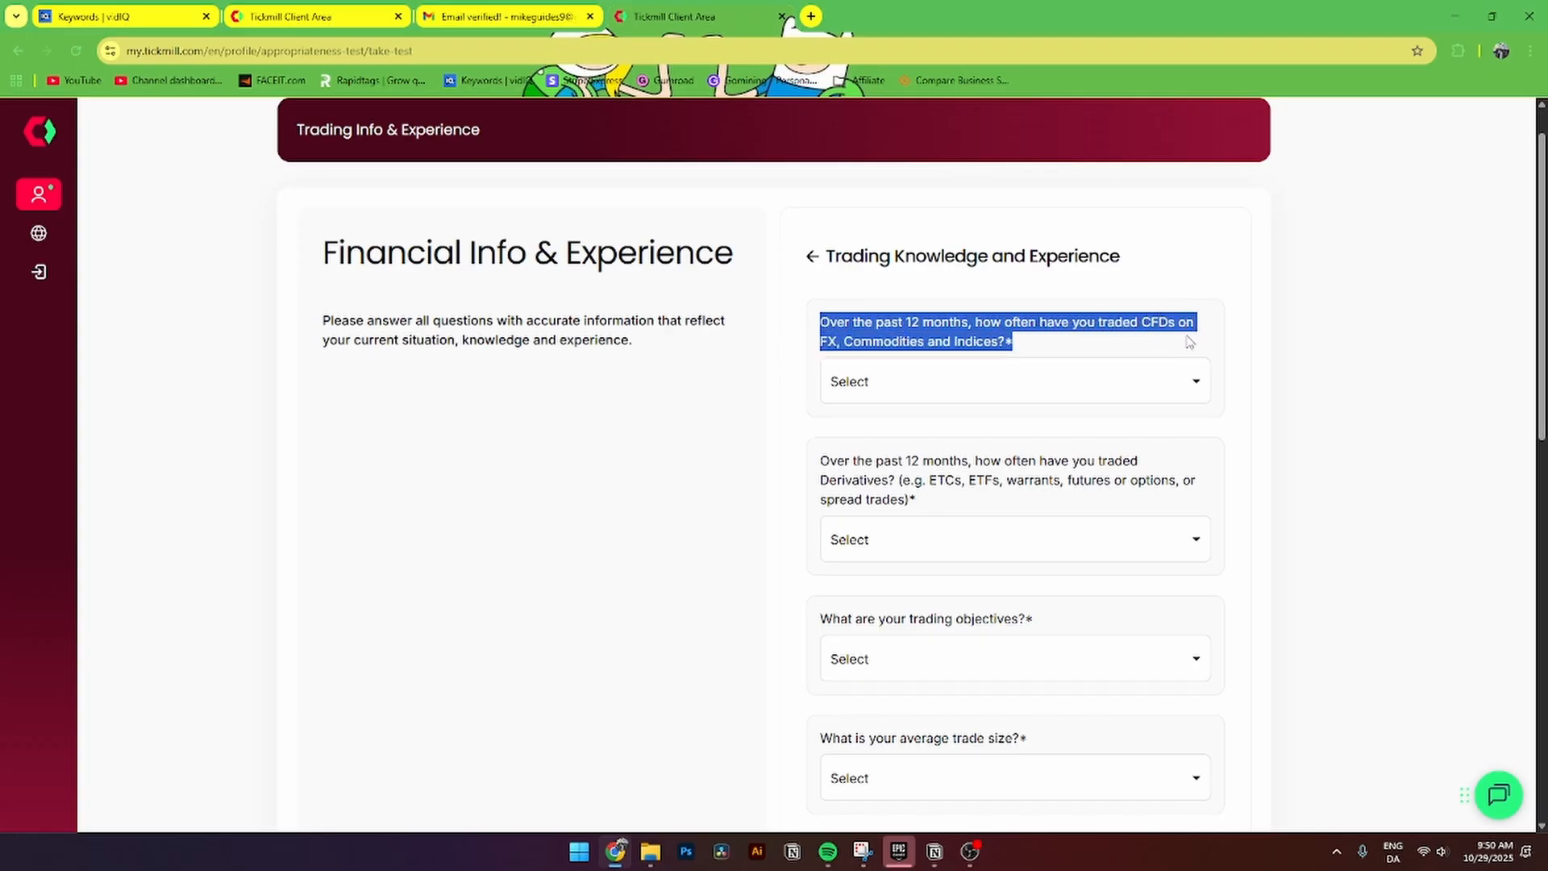
pyautogui.click(856, 343)
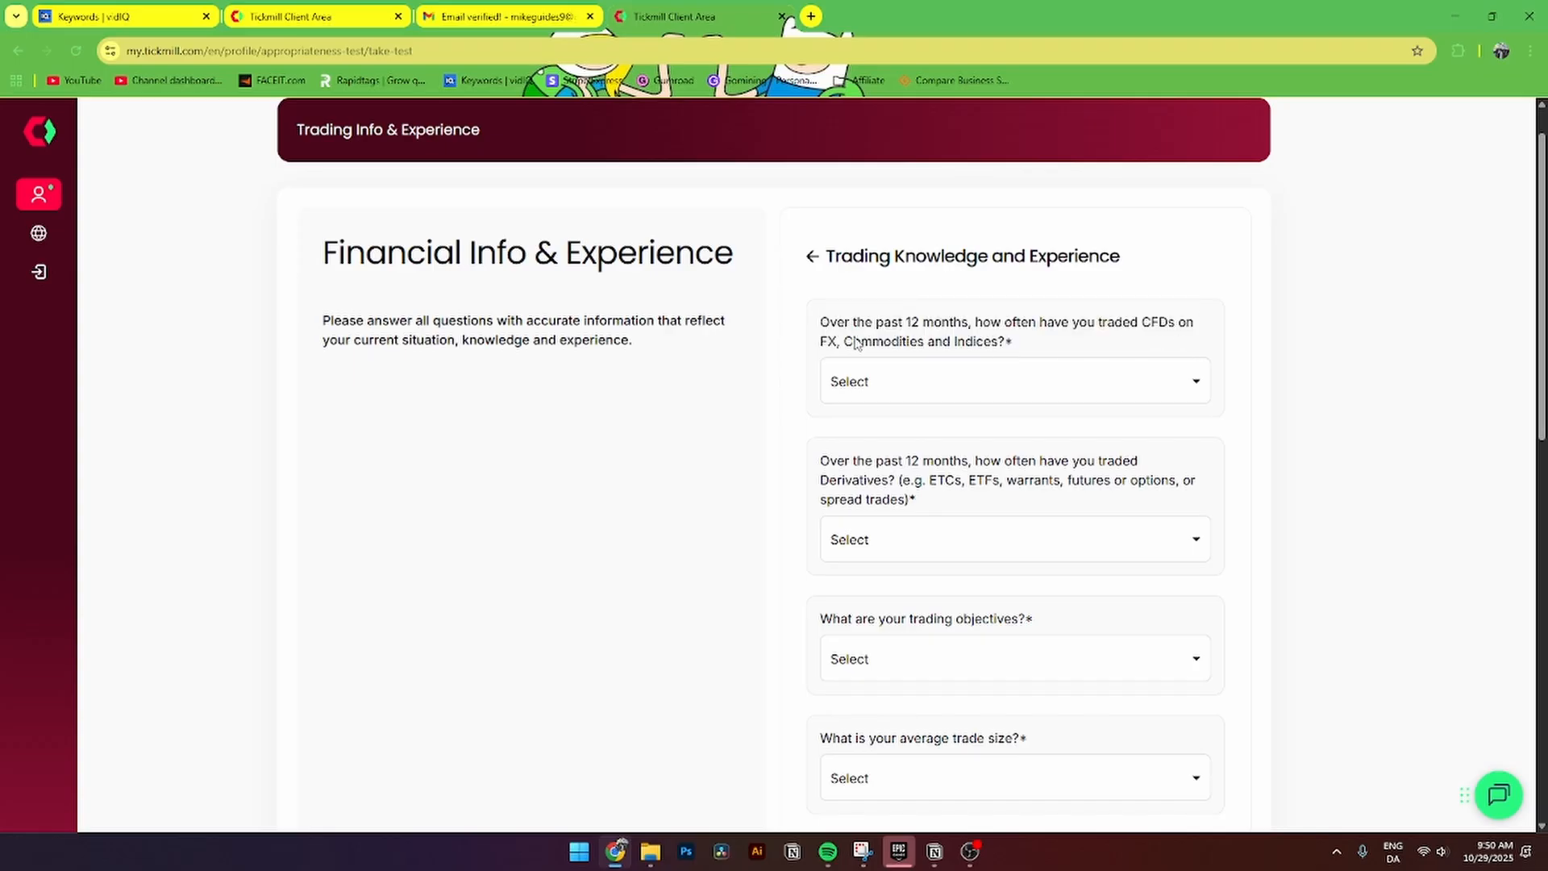
pyautogui.click(927, 392)
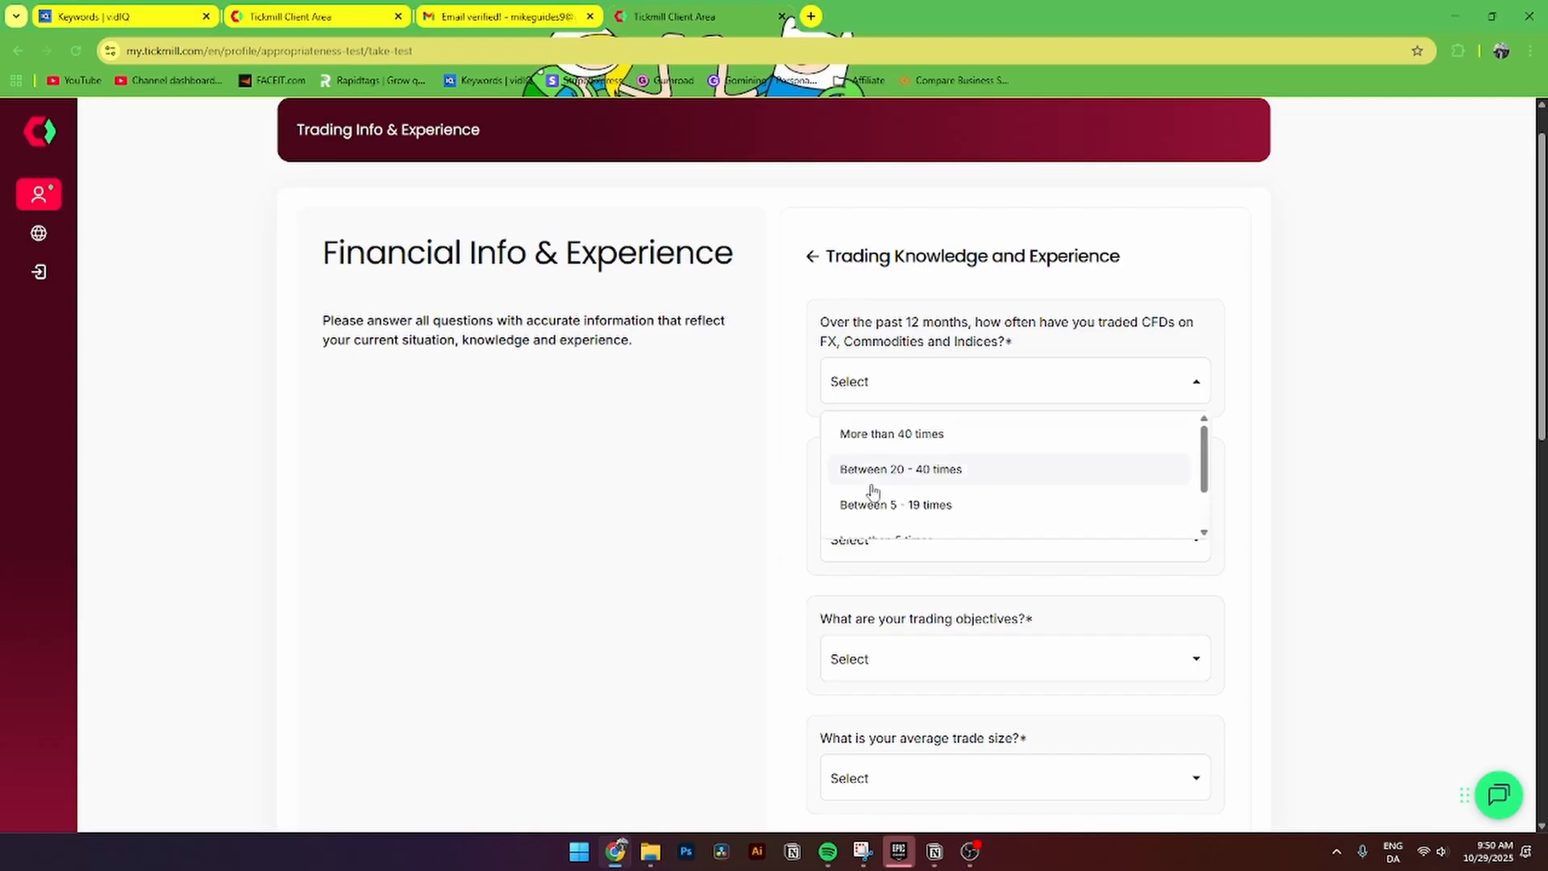
pyautogui.click(903, 507)
pyautogui.moveTo(819, 422); pyautogui.dragTo(1148, 434)
pyautogui.click(1143, 442)
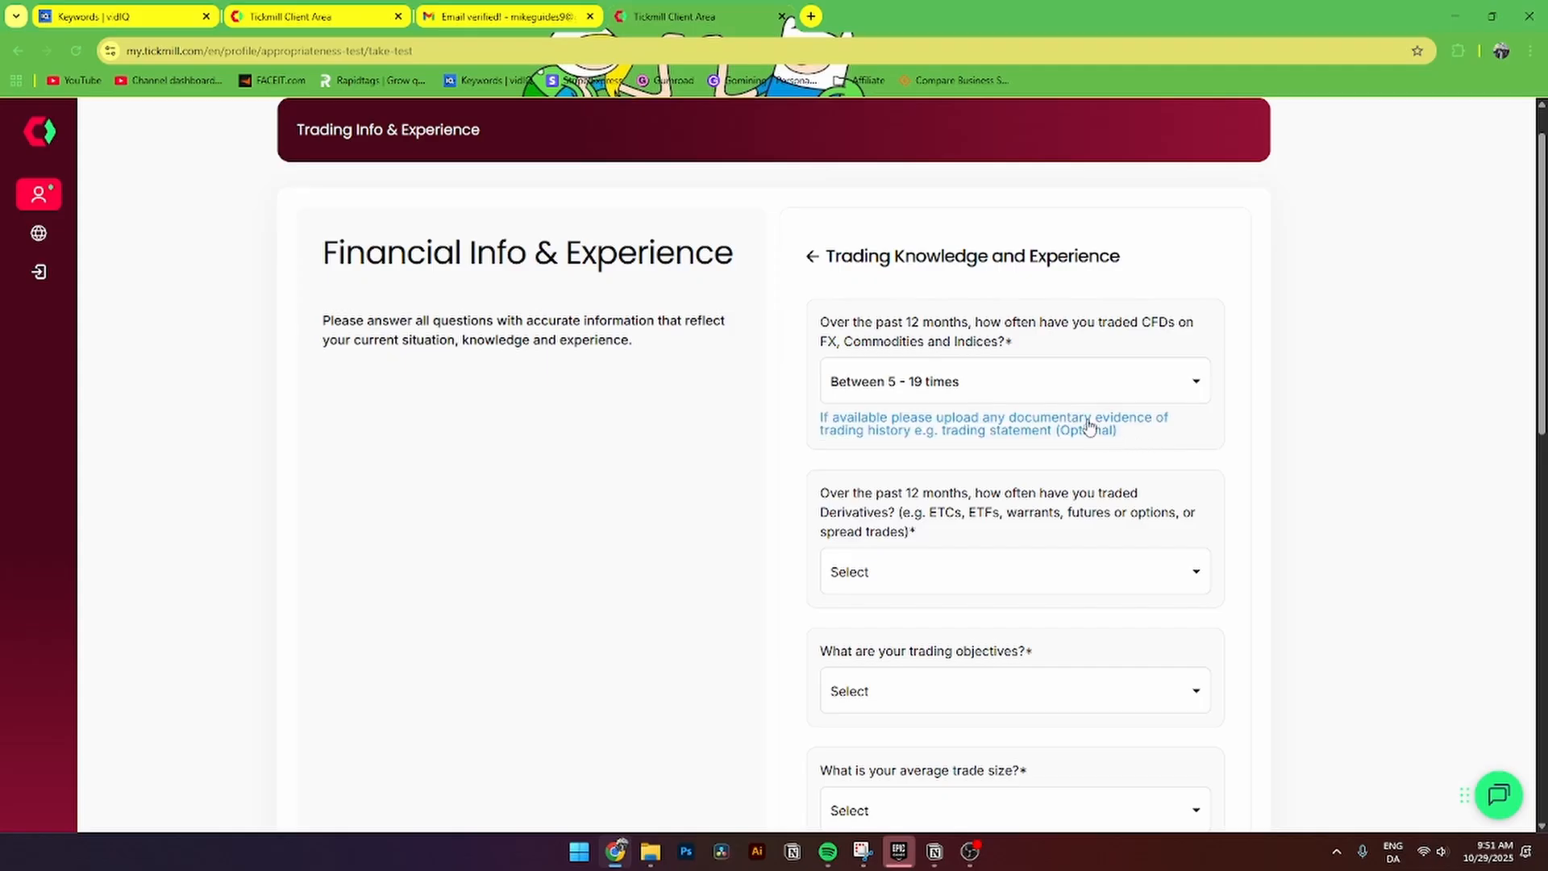
# Step: Set the past 12 months' derivatives trading frequency to Between 5 - 19 times
pyautogui.scroll(1, 857, 345)
pyautogui.scroll(-2, 868, 356)
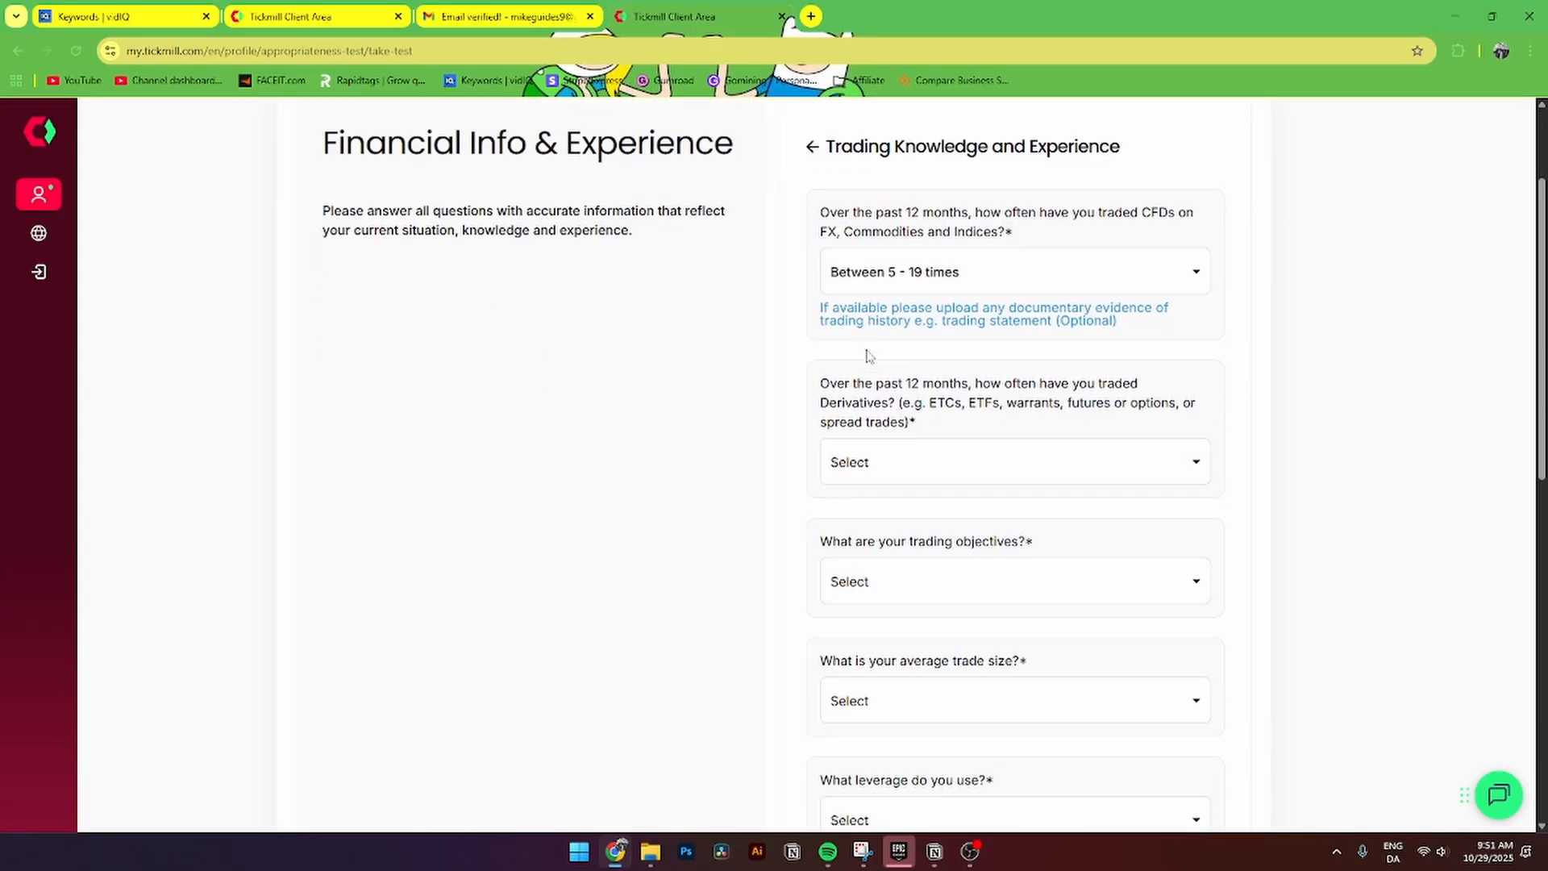
pyautogui.moveTo(820, 384); pyautogui.dragTo(1016, 429)
pyautogui.click(983, 462)
pyautogui.click(916, 574)
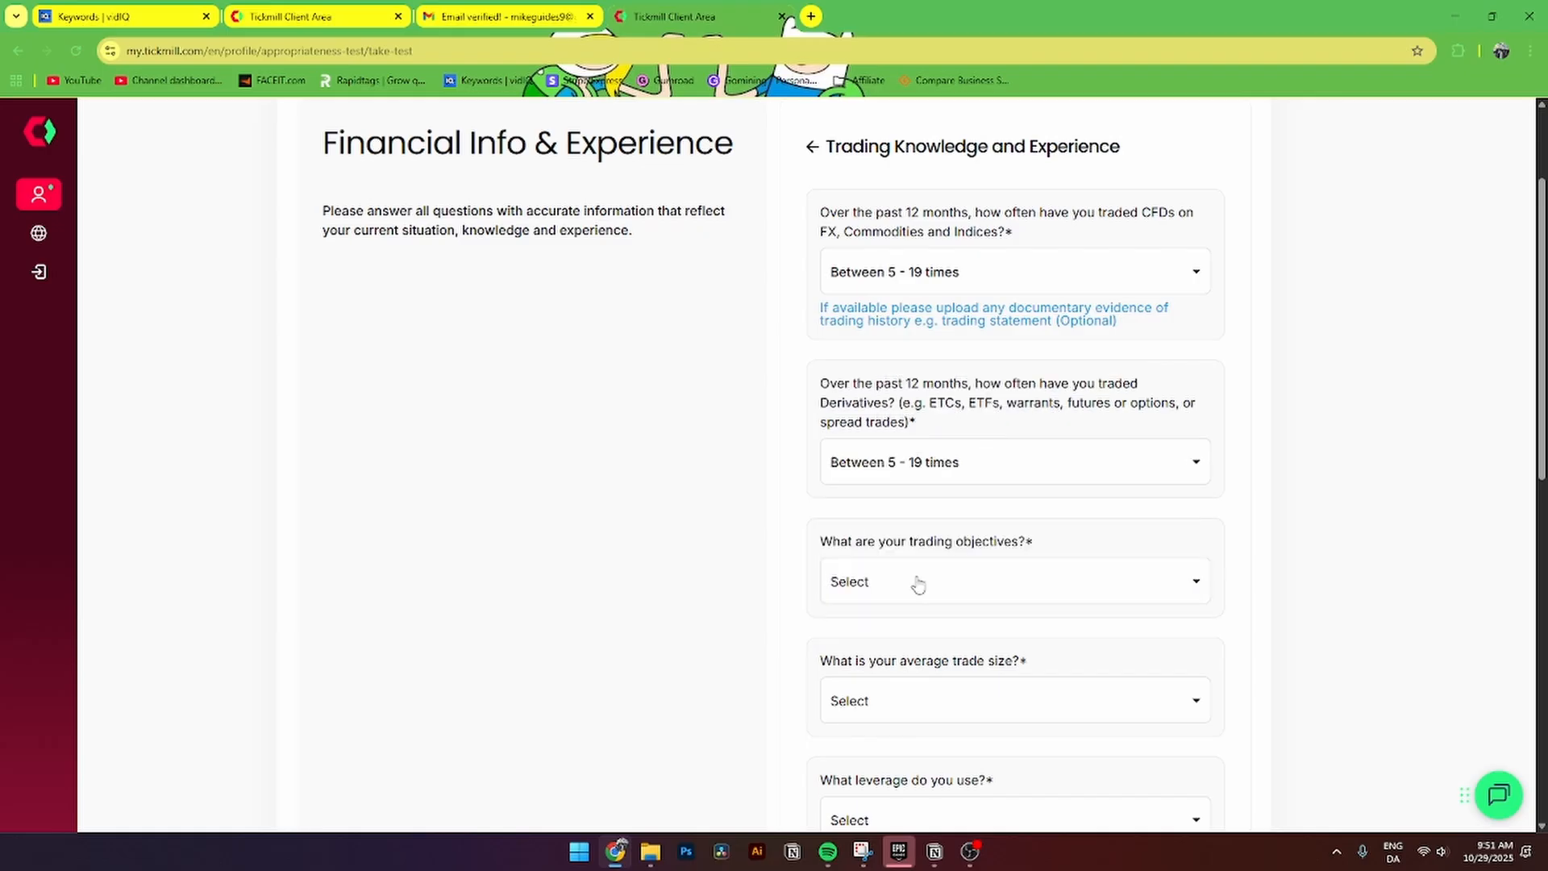
# Step: Set the trading objectives to Preservation of capital and the average trade size to Between 1 - 5 lots
pyautogui.scroll(-1, 917, 582)
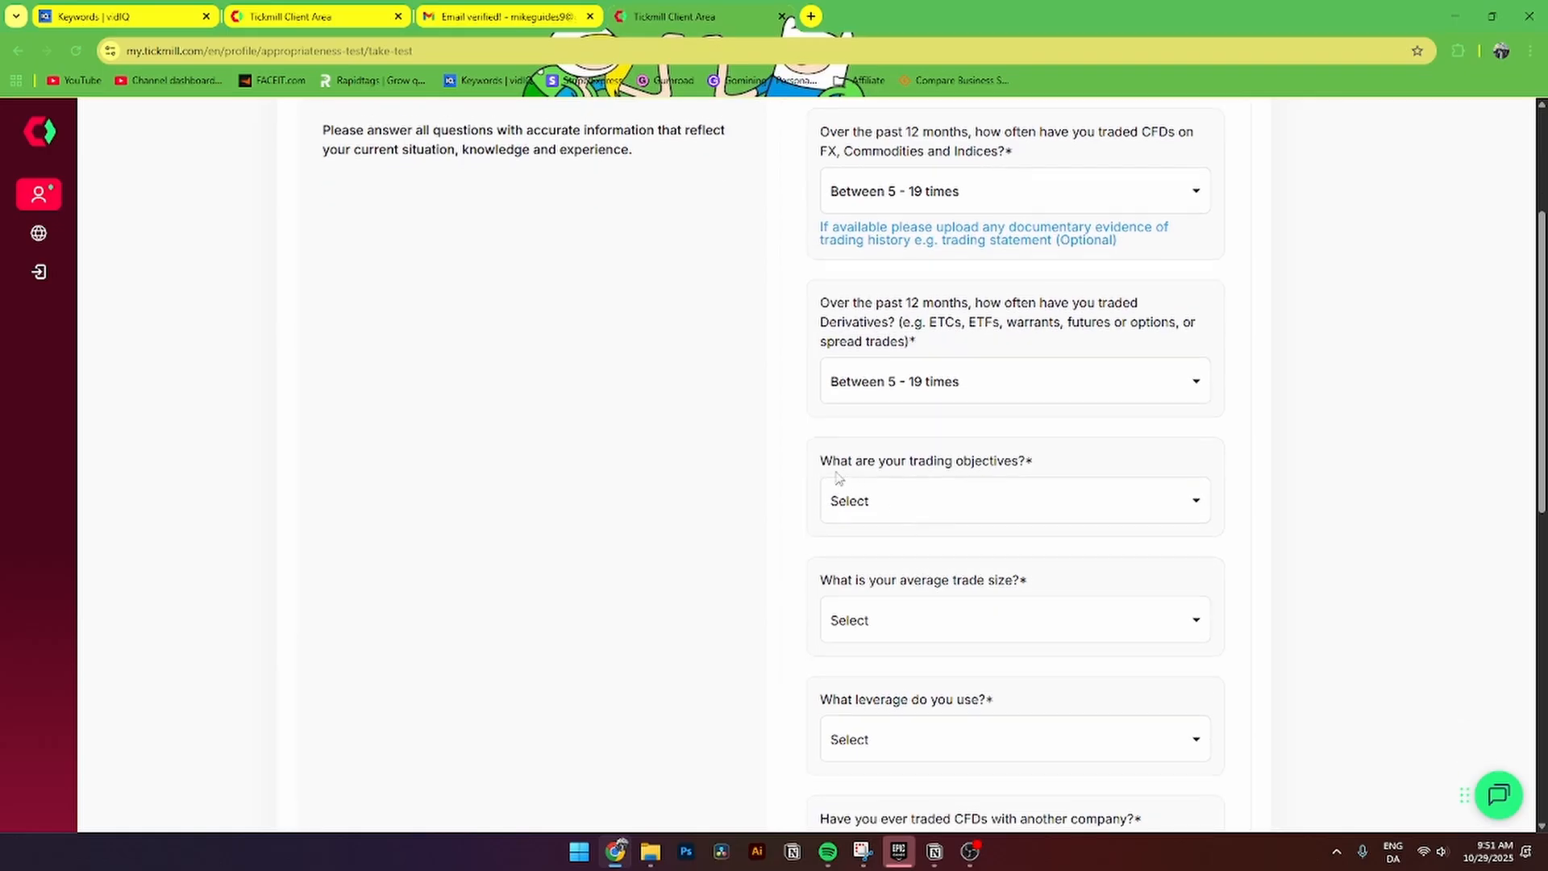
pyautogui.click(909, 501)
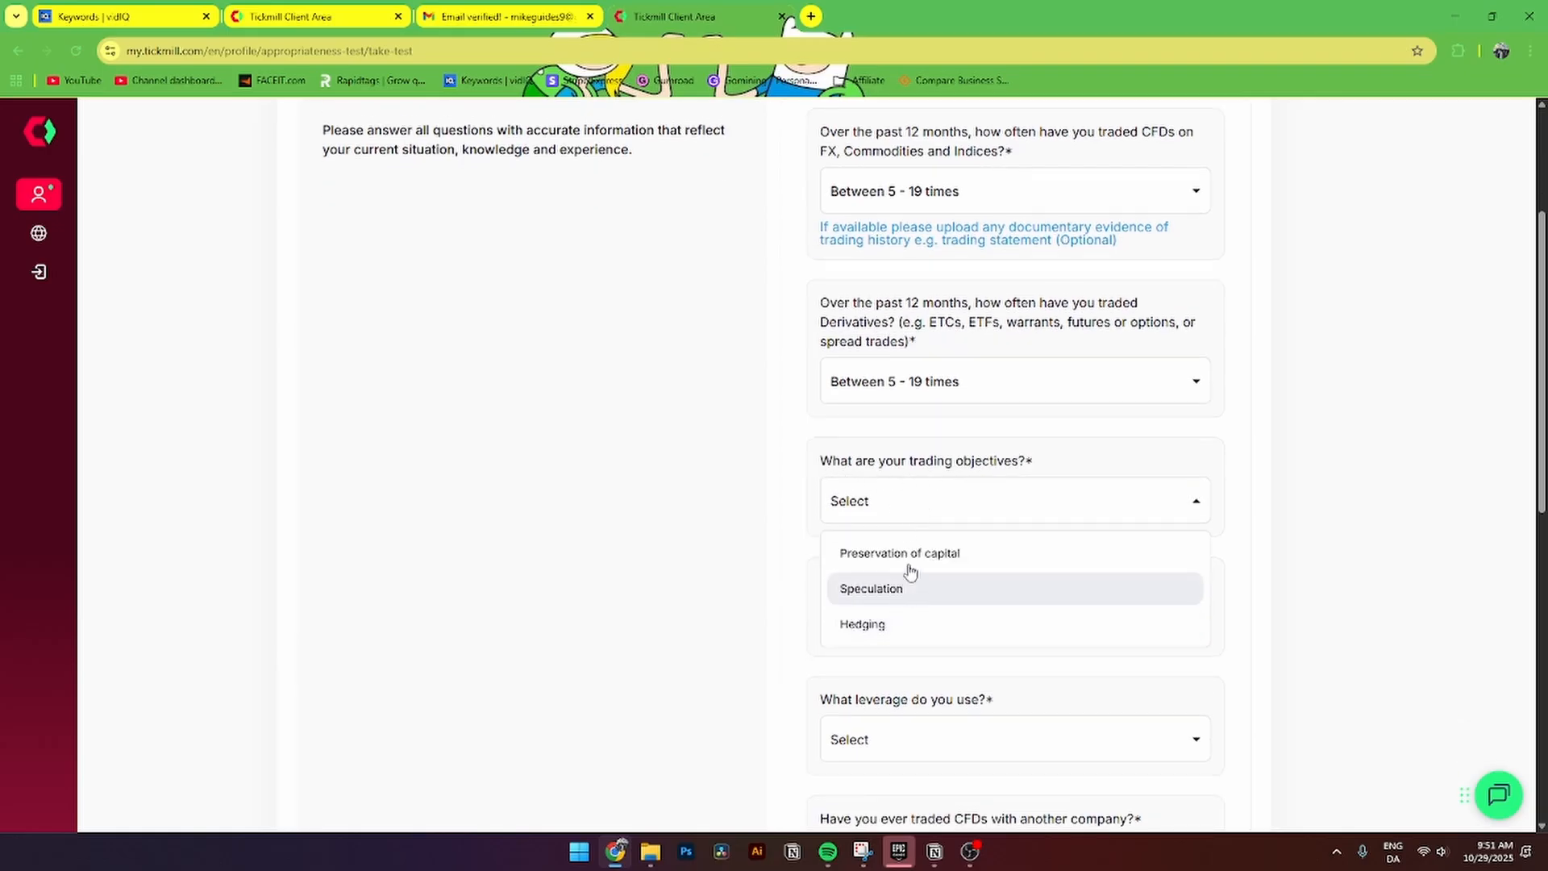
pyautogui.click(907, 550)
pyautogui.click(909, 619)
pyautogui.click(911, 708)
# Step: Set the leverage used to 1:200 or above and answer Yes to having traded CFDs with another company
pyautogui.scroll(-2, 911, 708)
pyautogui.click(853, 577)
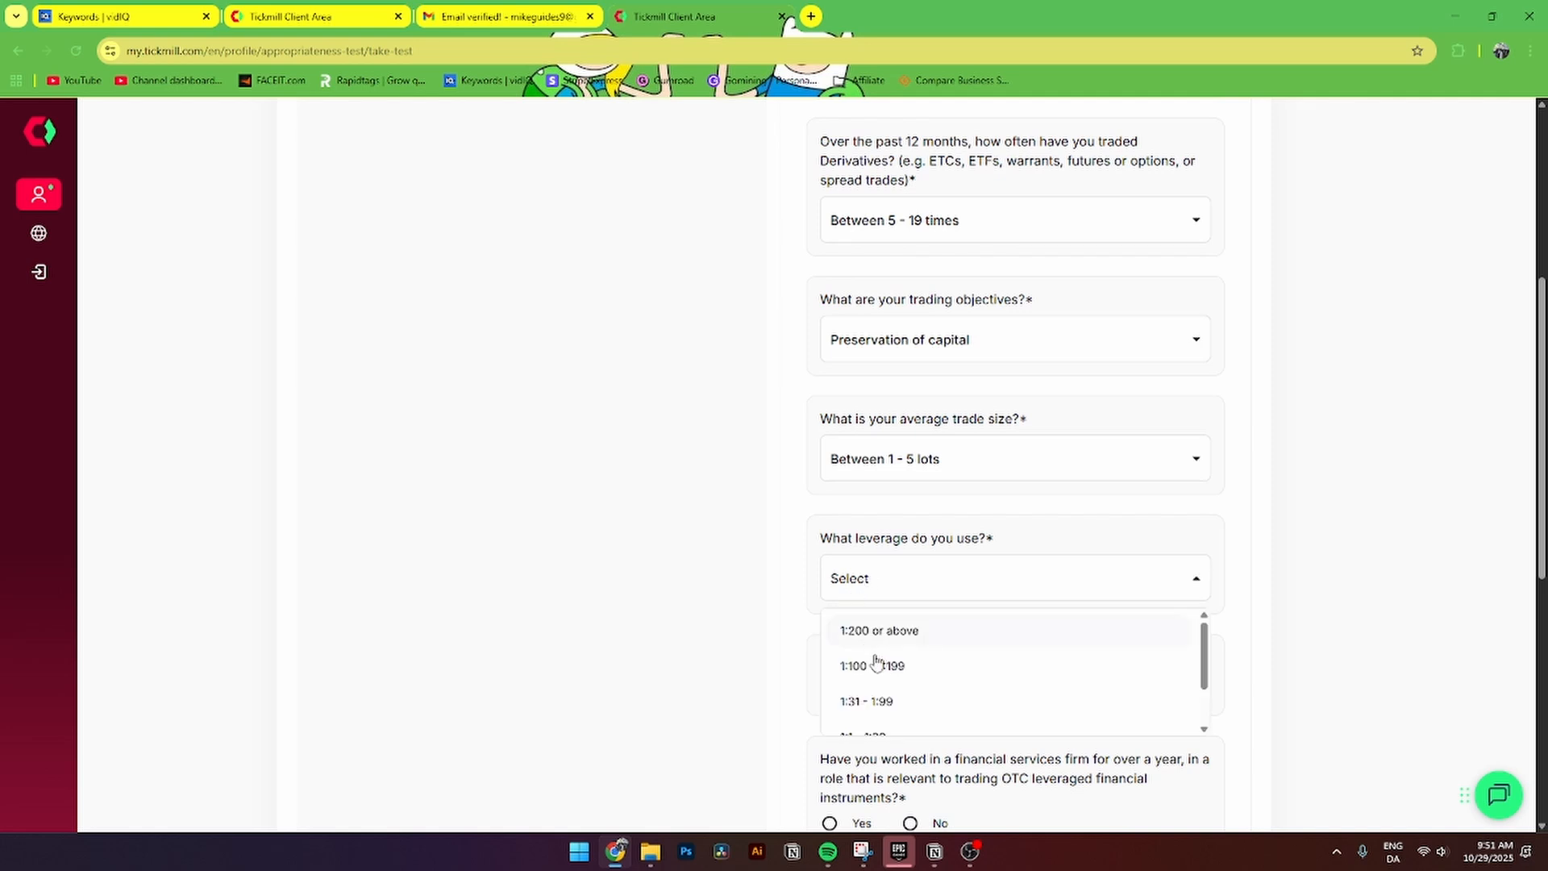
pyautogui.click(883, 630)
pyautogui.scroll(-2, 883, 630)
pyautogui.moveTo(1144, 496); pyautogui.dragTo(1032, 491)
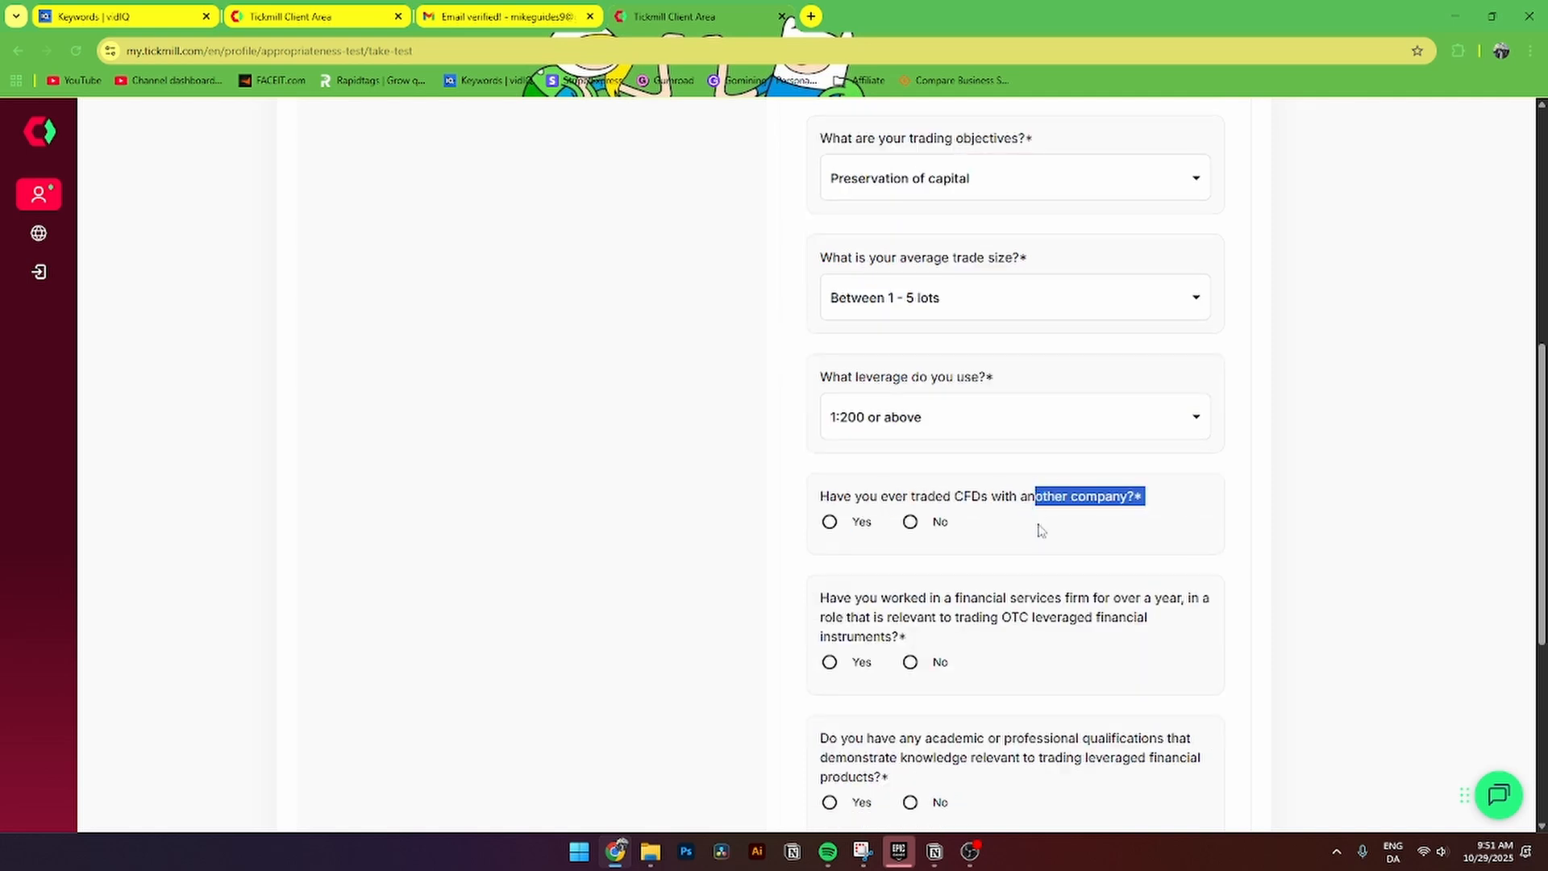
pyautogui.click(843, 524)
# Step: Answer No to financial services work and Yes to relevant qualifications, leave the extra information blank, and continue to CFD Investment Knowledge
pyautogui.scroll(-3, 924, 389)
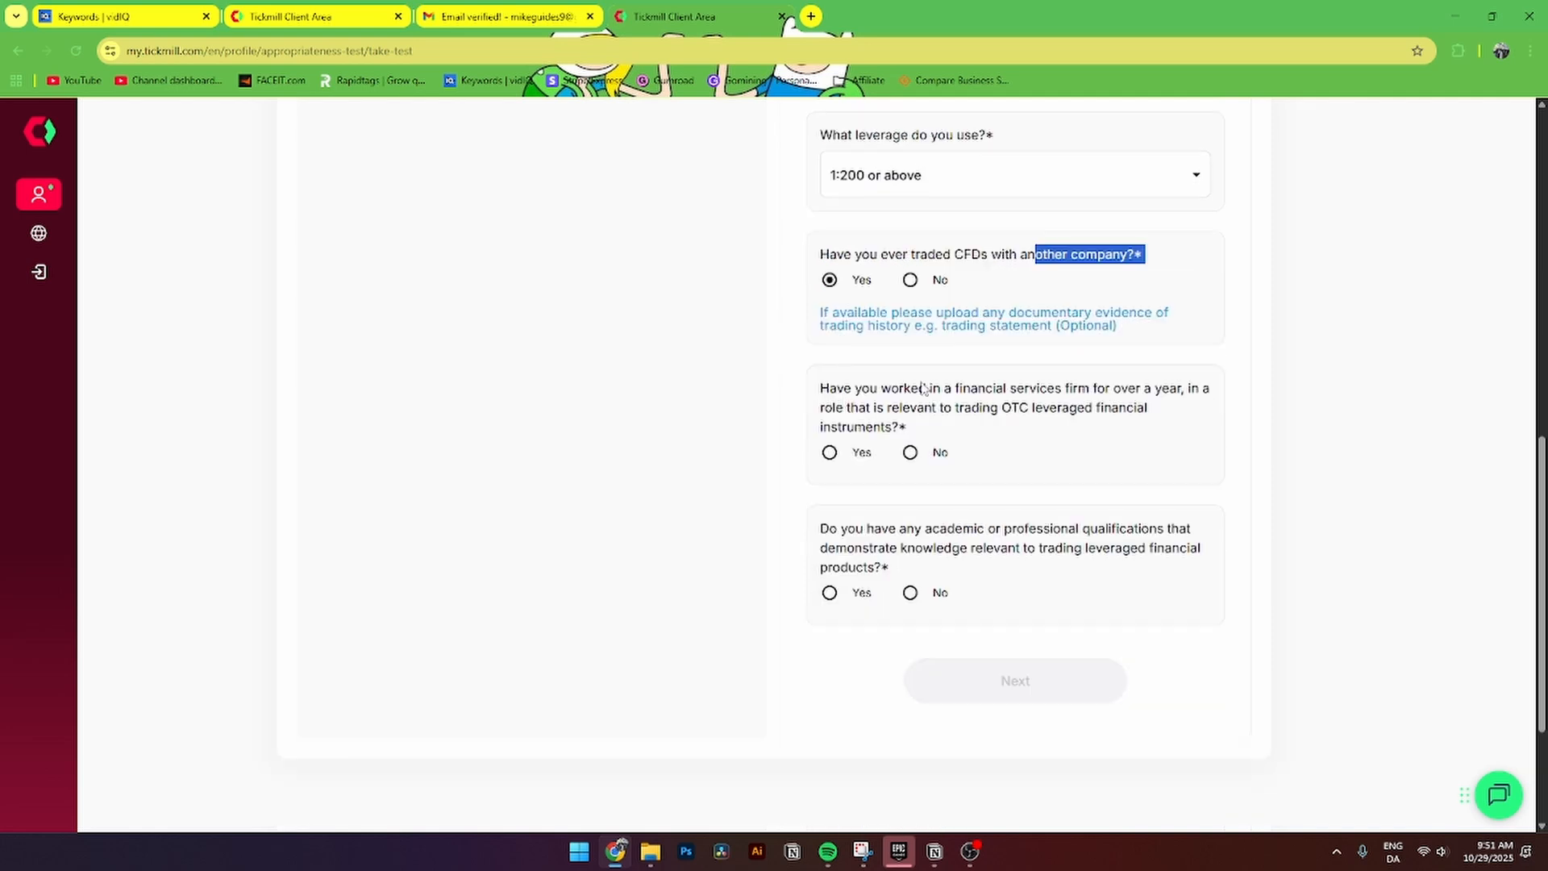
pyautogui.click(911, 454)
pyautogui.click(831, 593)
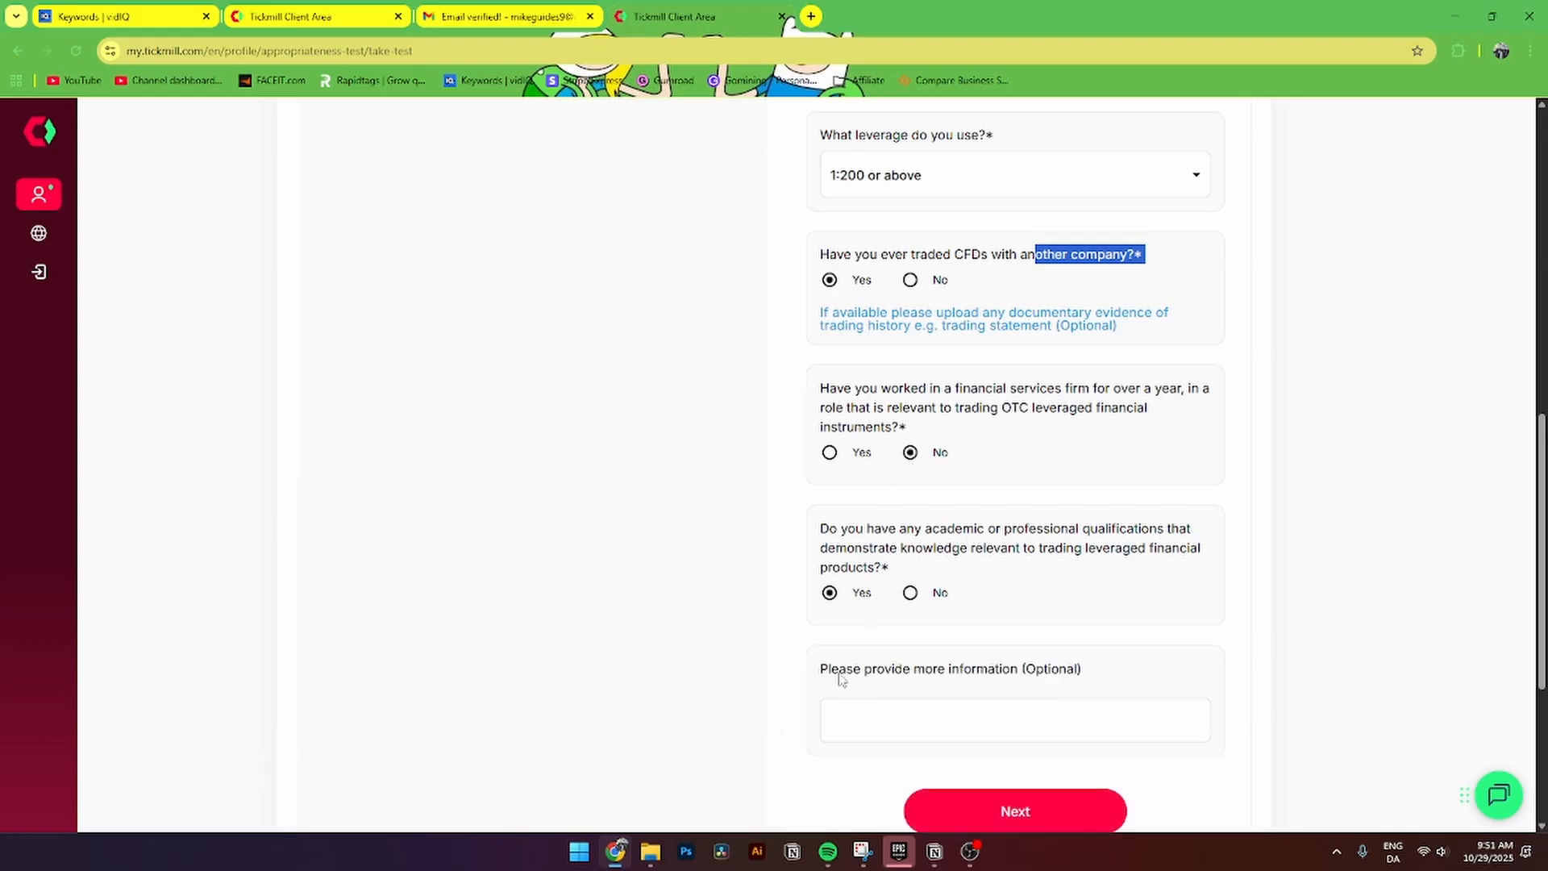
pyautogui.moveTo(828, 676); pyautogui.dragTo(1100, 671)
pyautogui.scroll(-1, 1081, 710)
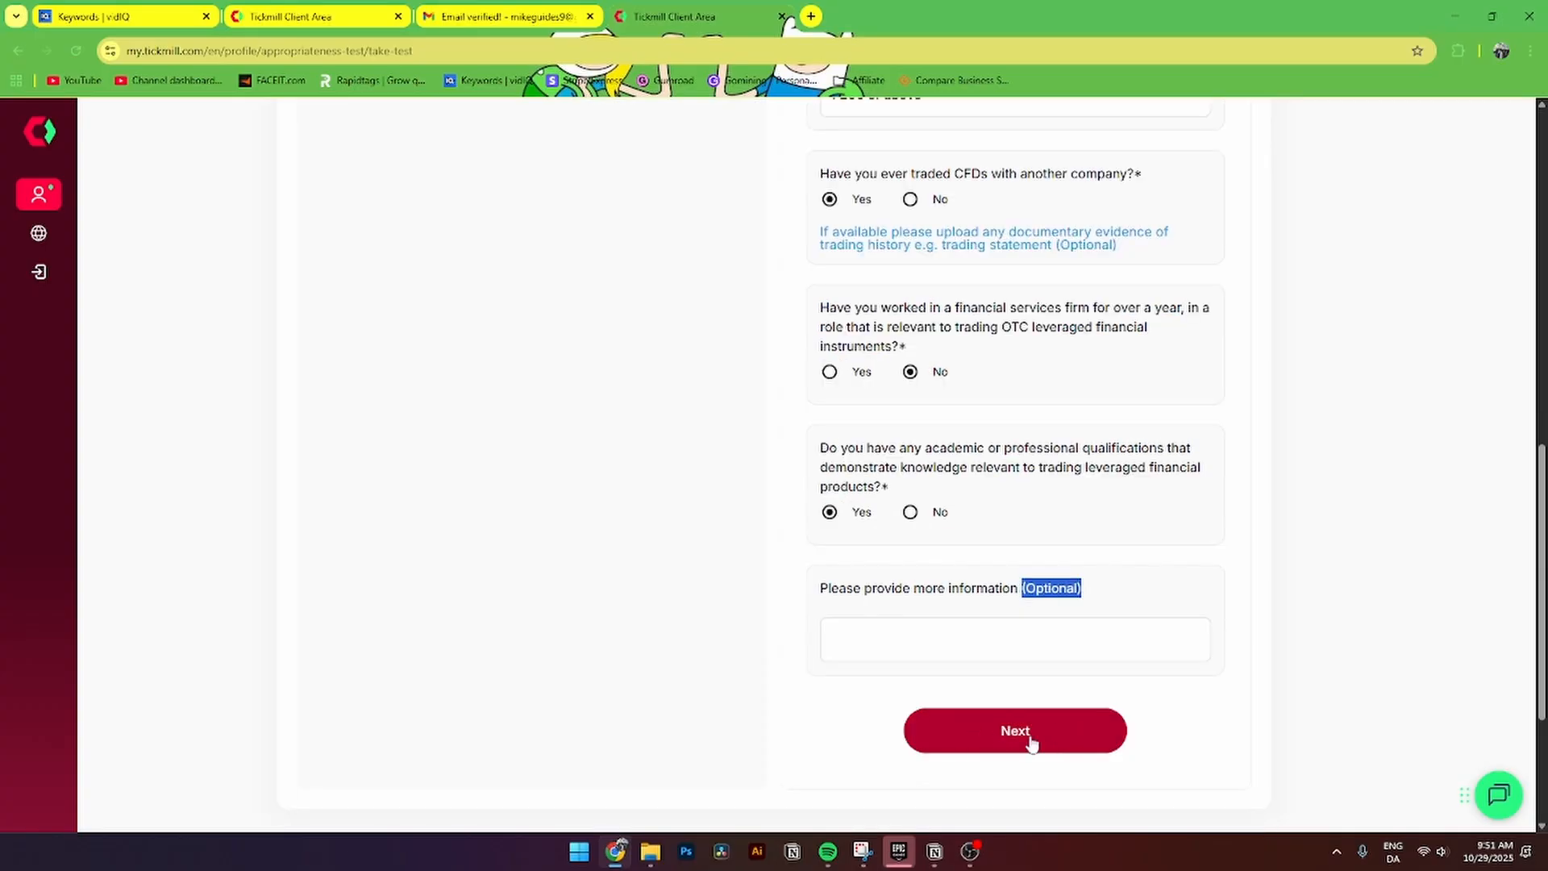
pyautogui.click(1032, 735)
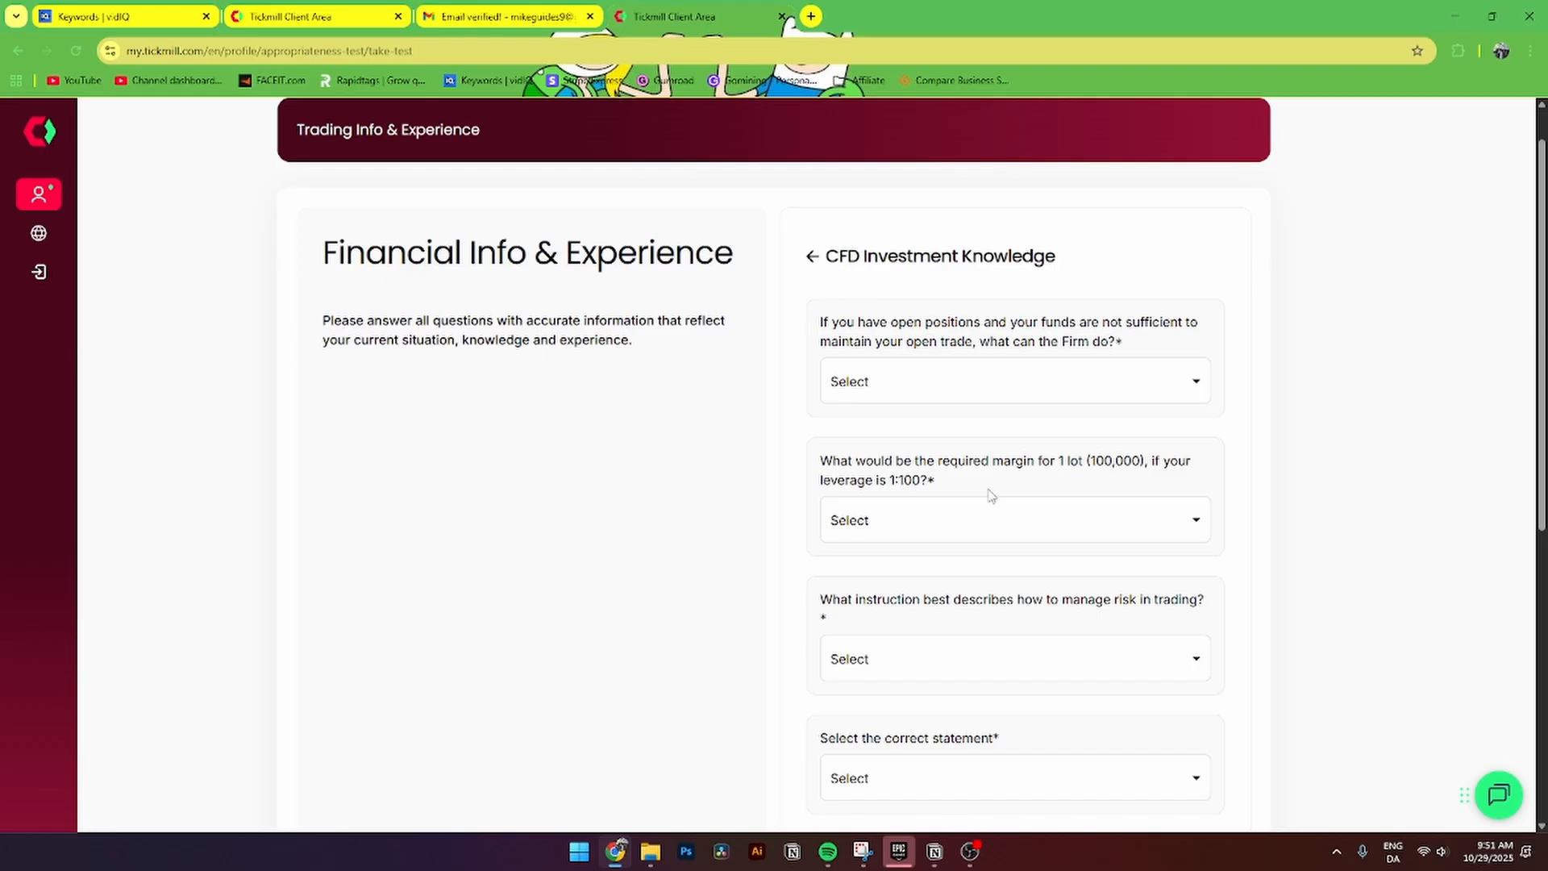
# Step: Answer the insufficient funds question with "The Firm may allow you three business days to pay the required margin"
pyautogui.moveTo(822, 326); pyautogui.dragTo(1195, 329)
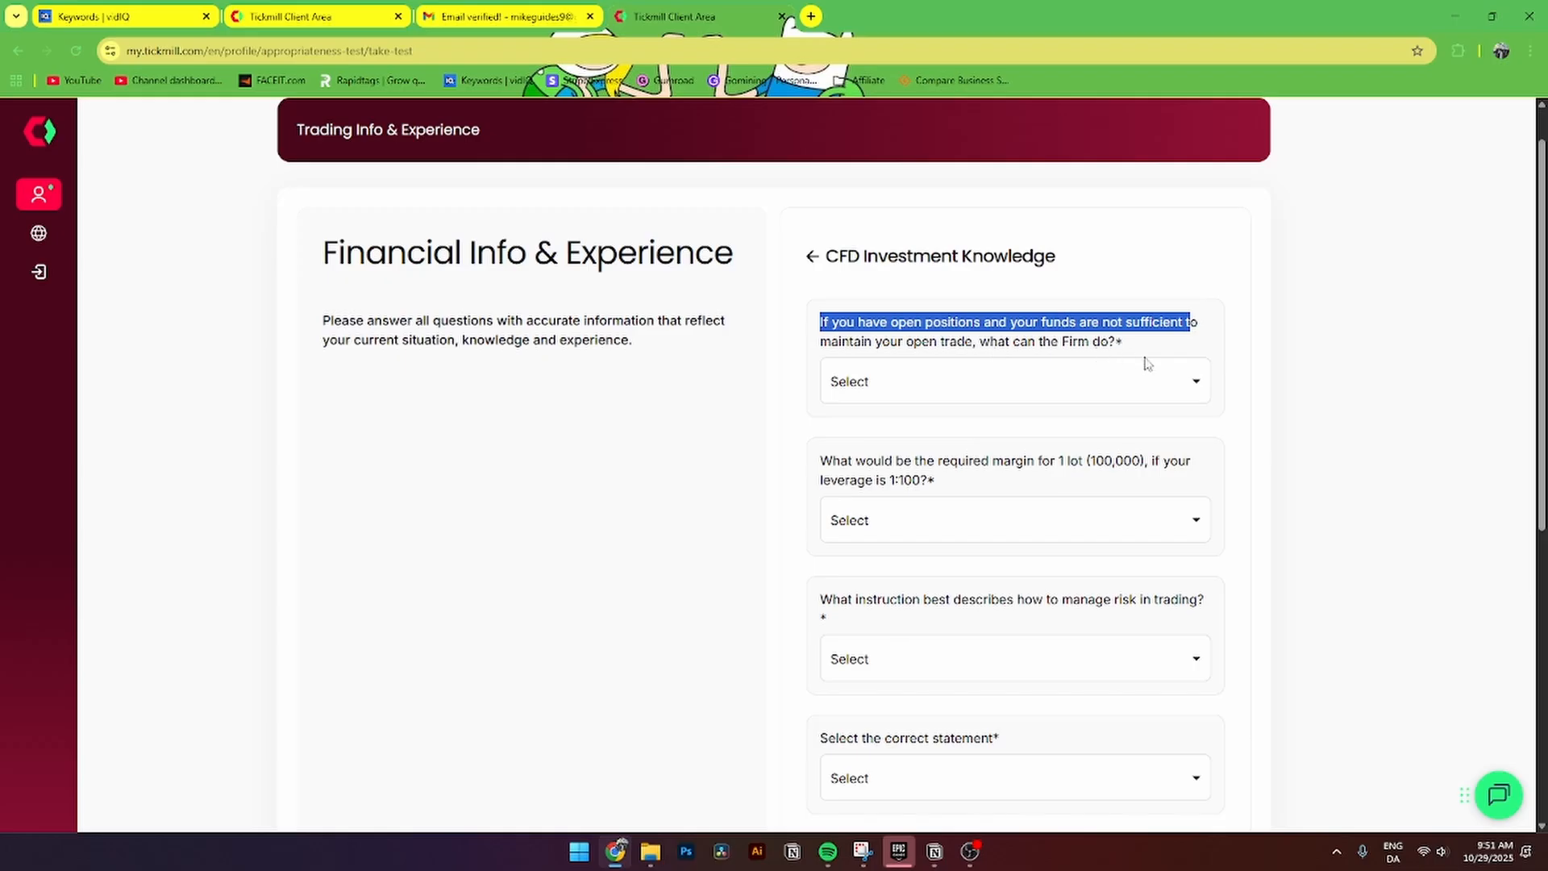
pyautogui.click(1133, 380)
pyautogui.click(874, 509)
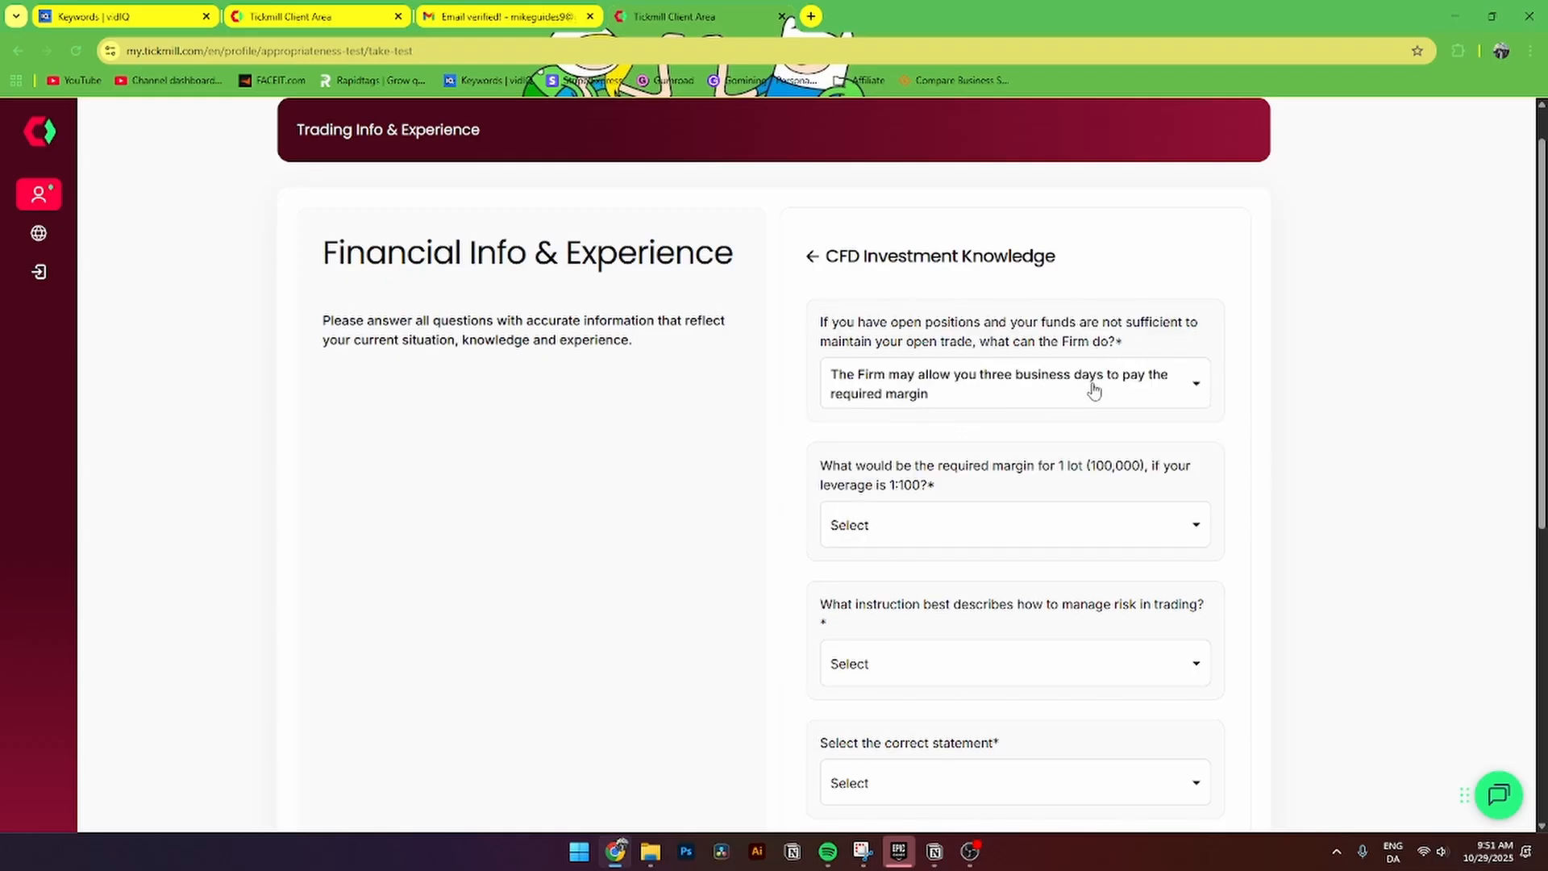
# Step: Set the required margin for 1 lot (100,000) at 1:100 leverage to 1000
pyautogui.moveTo(820, 466); pyautogui.dragTo(1183, 481)
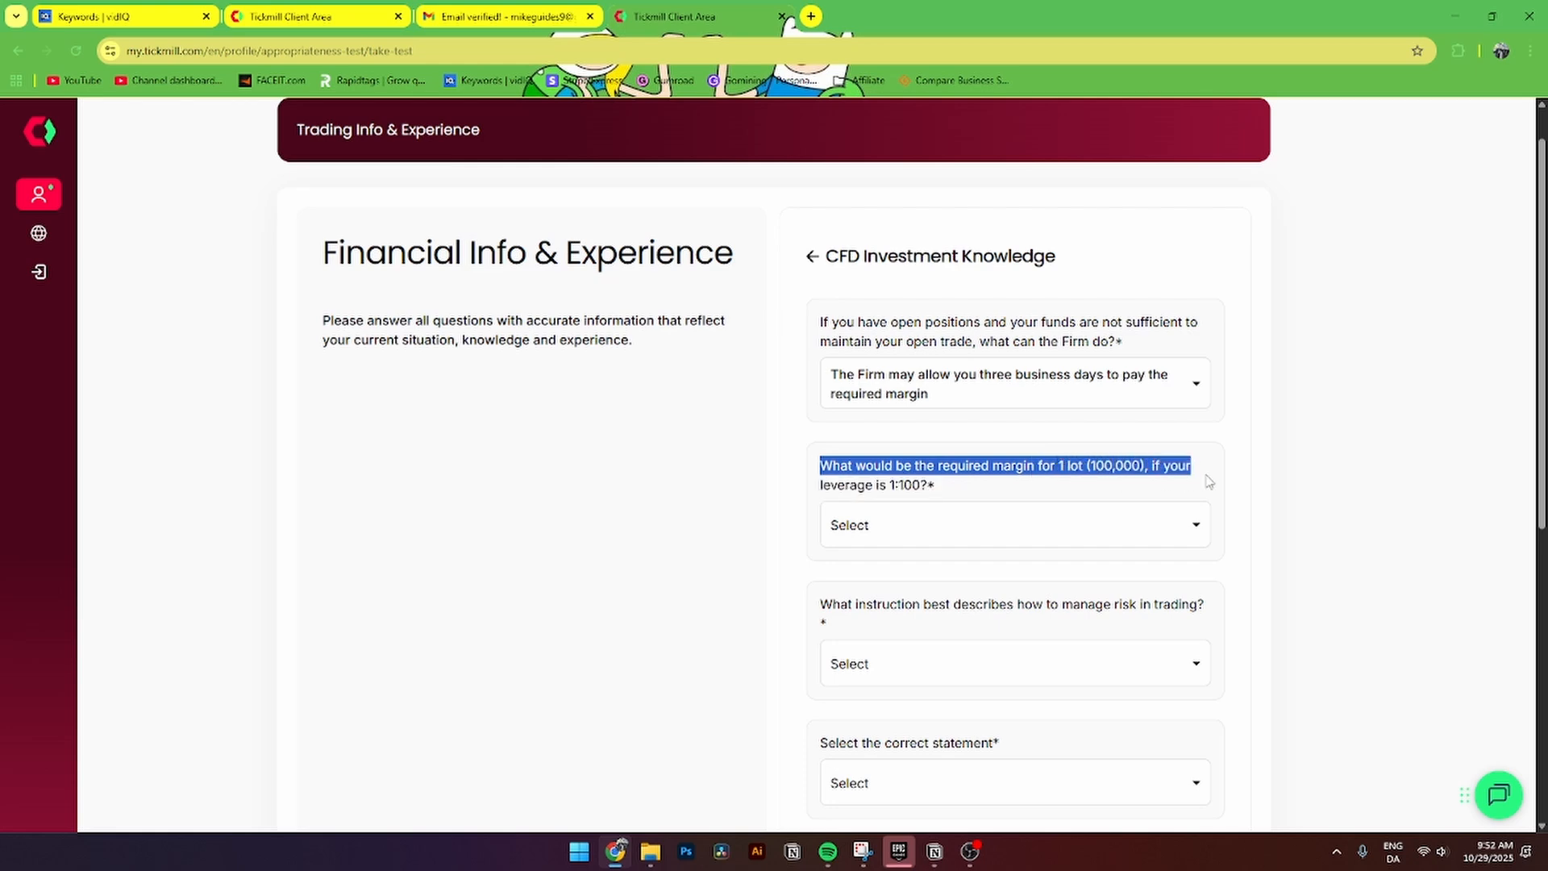
pyautogui.moveTo(1208, 482); pyautogui.dragTo(935, 487)
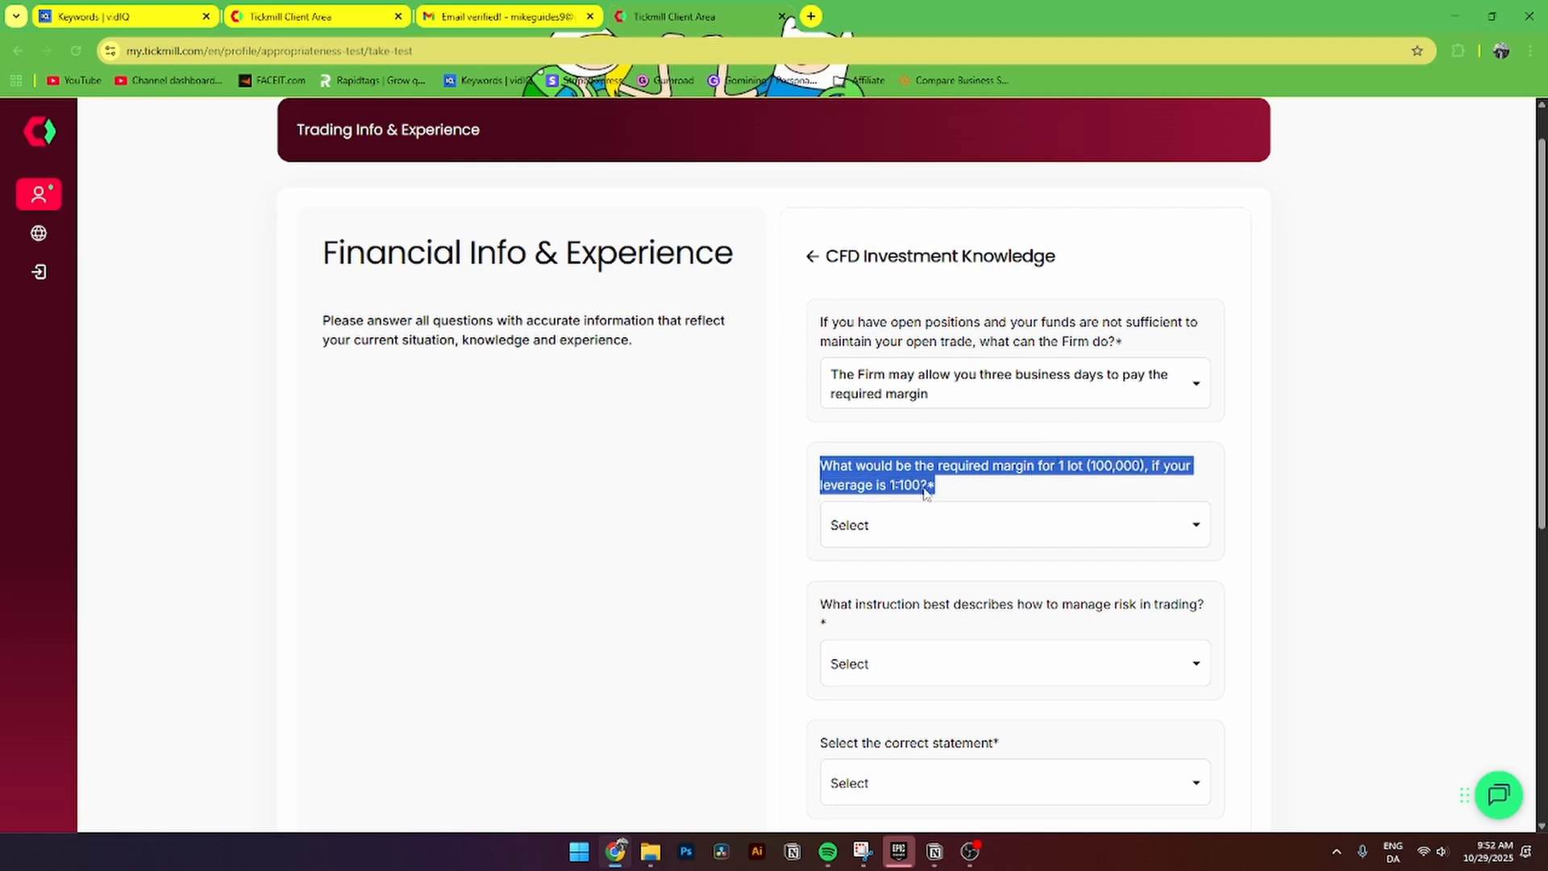
pyautogui.click(900, 535)
pyautogui.click(885, 616)
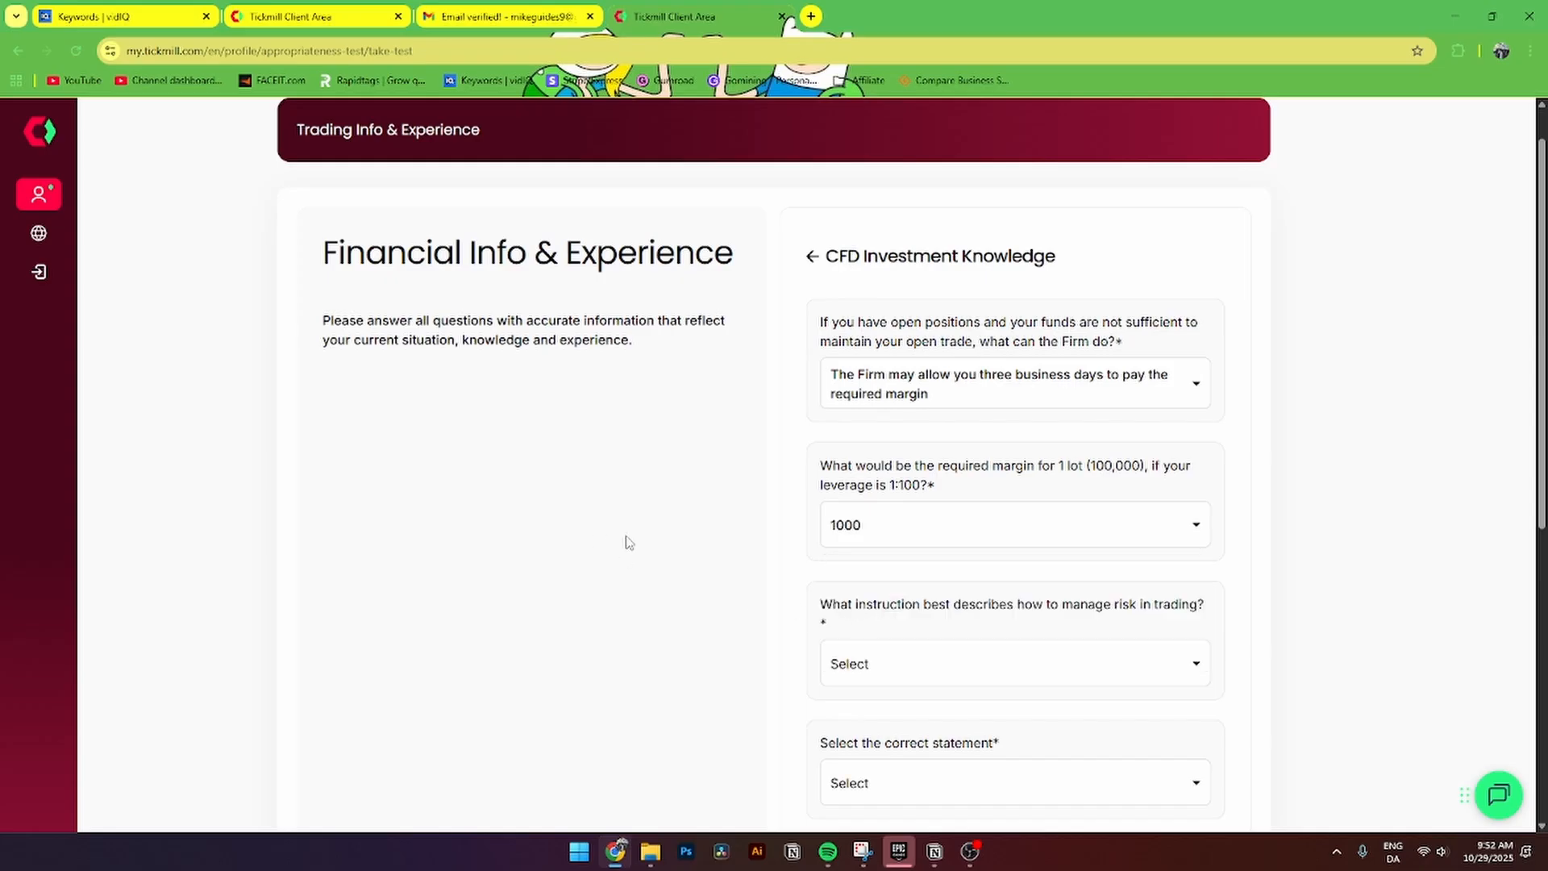
pyautogui.scroll(-3, 860, 432)
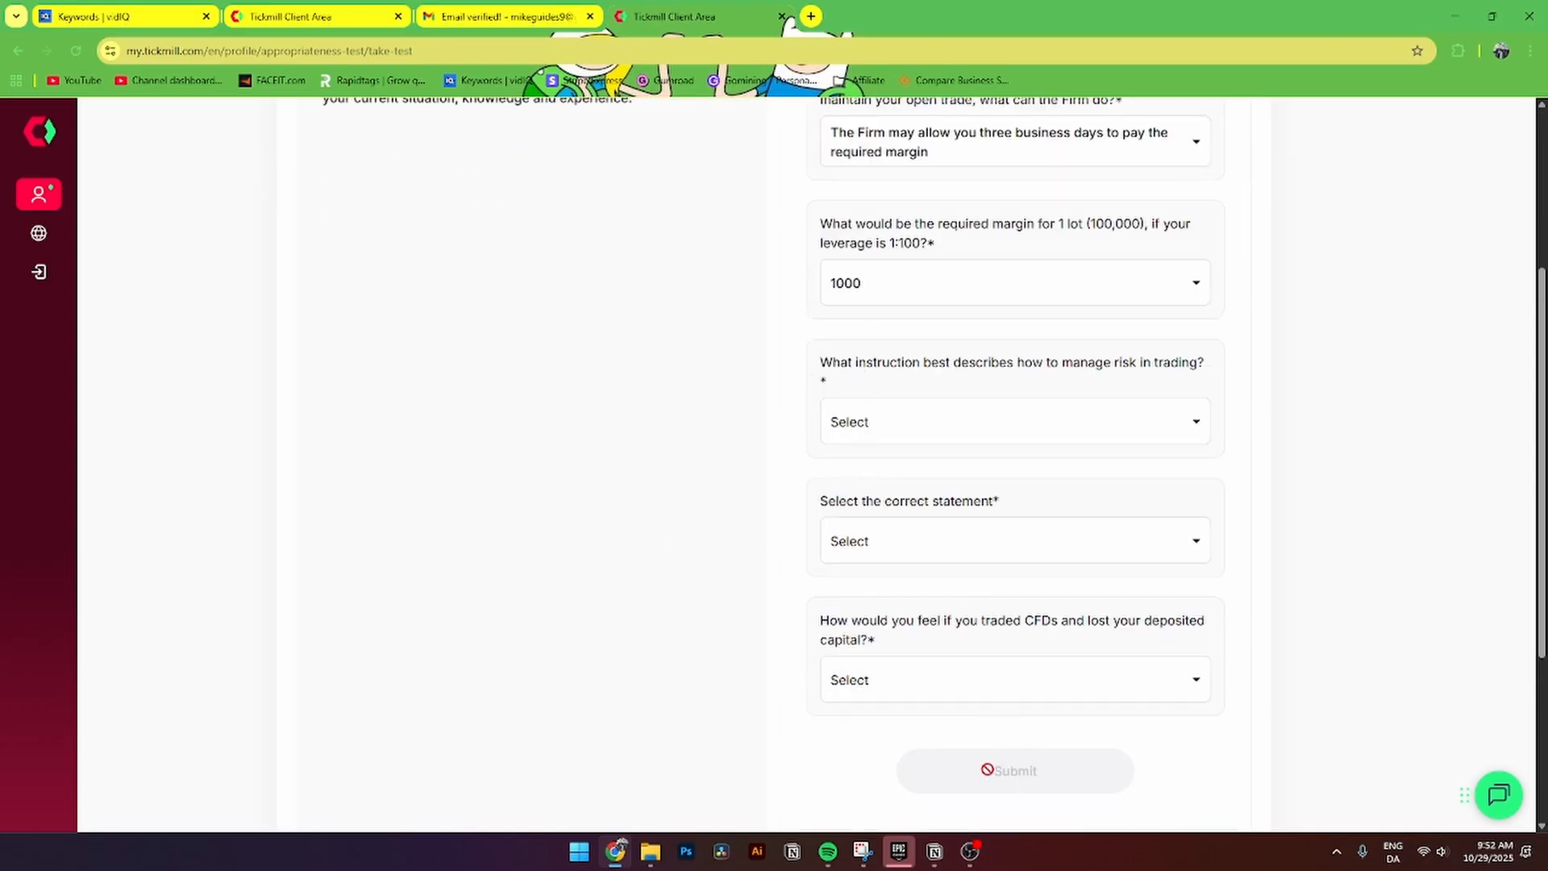
pyautogui.scroll(3, 1074, 747)
pyautogui.scroll(-1, 1078, 744)
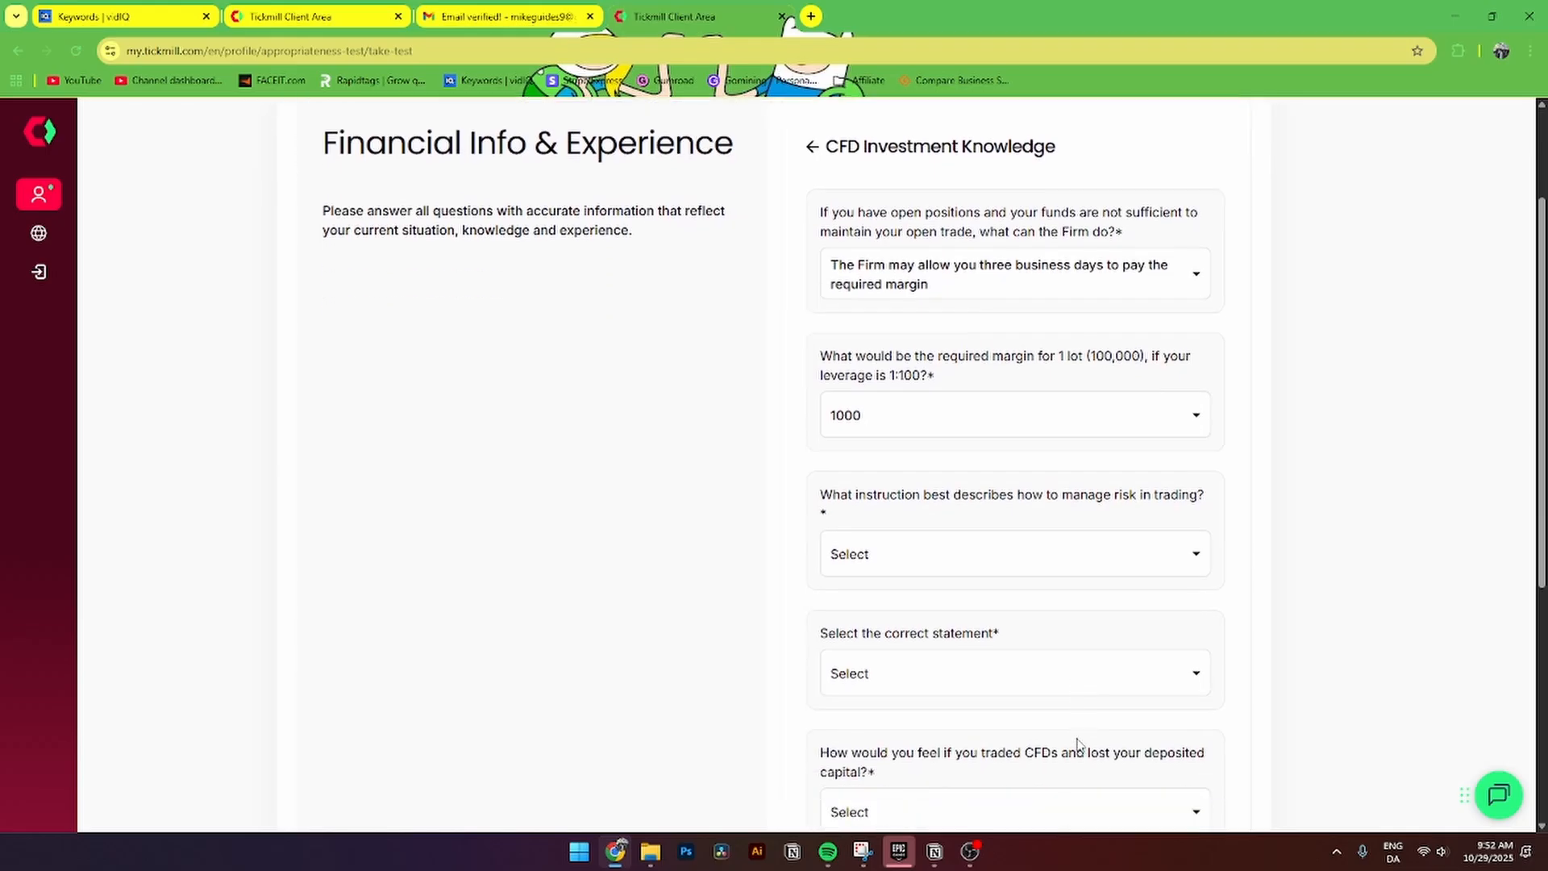